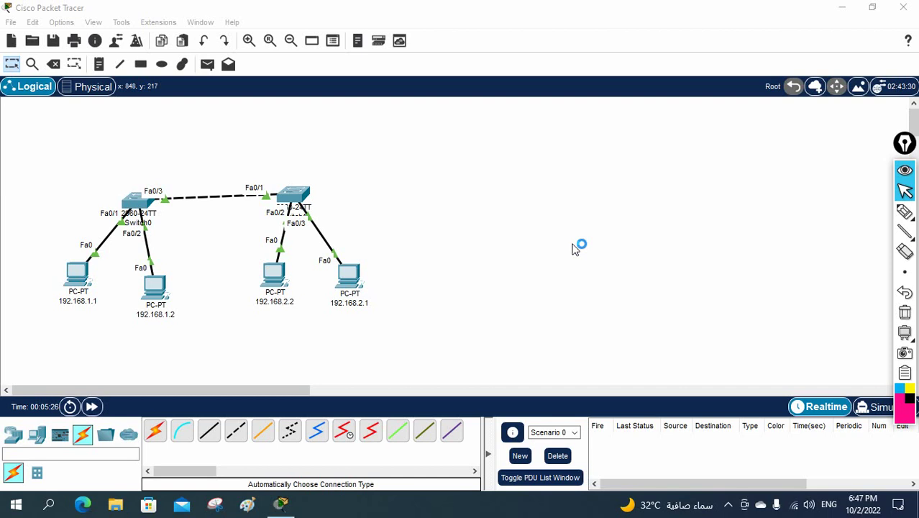
Sketch freehand marks dividing the two network halves and underlining the PC addresses, then erase them
click(904, 212)
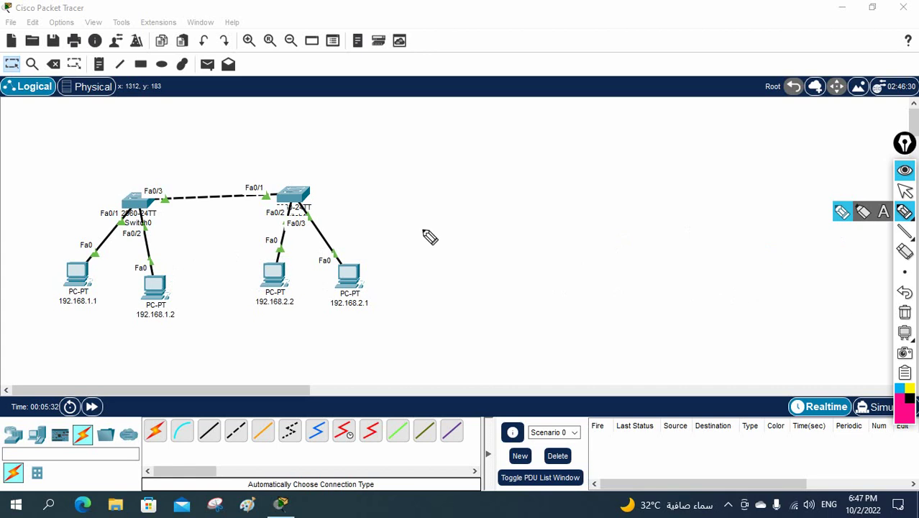
mouse_move(200, 202)
mouse_down()
mouse_move(174, 207)
mouse_move(264, 190)
mouse_move(256, 205)
mouse_move(175, 205)
mouse_up()
mouse_move(65, 136)
mouse_down()
mouse_move(208, 255)
mouse_move(159, 352)
mouse_up()
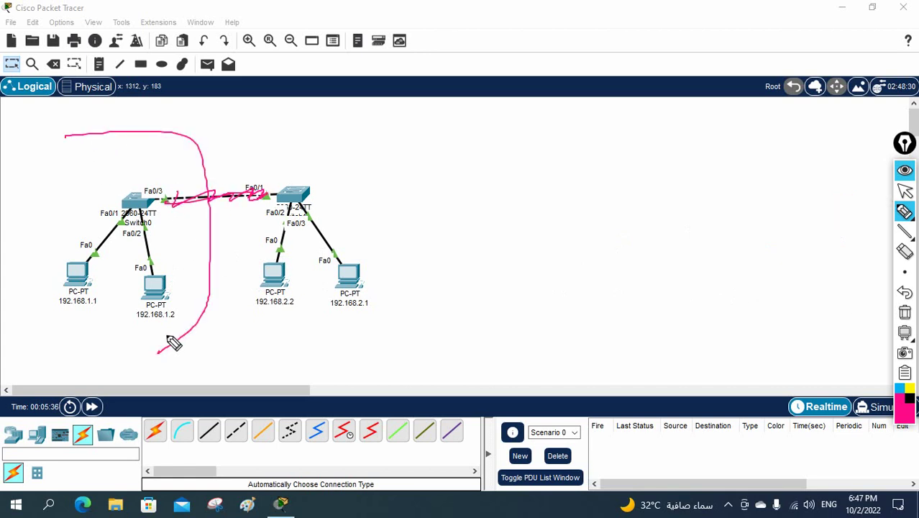
mouse_move(331, 140)
mouse_down()
mouse_move(231, 298)
mouse_move(365, 321)
mouse_up()
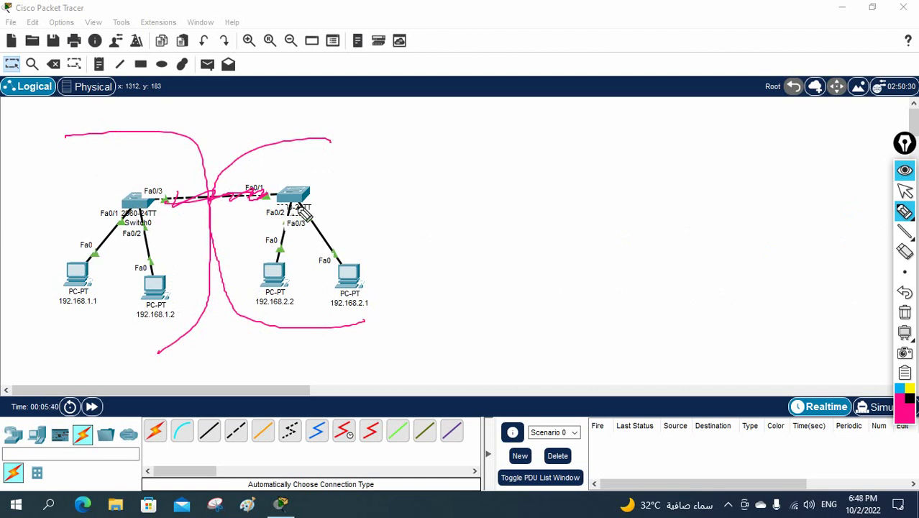
drag(60, 312, 98, 311)
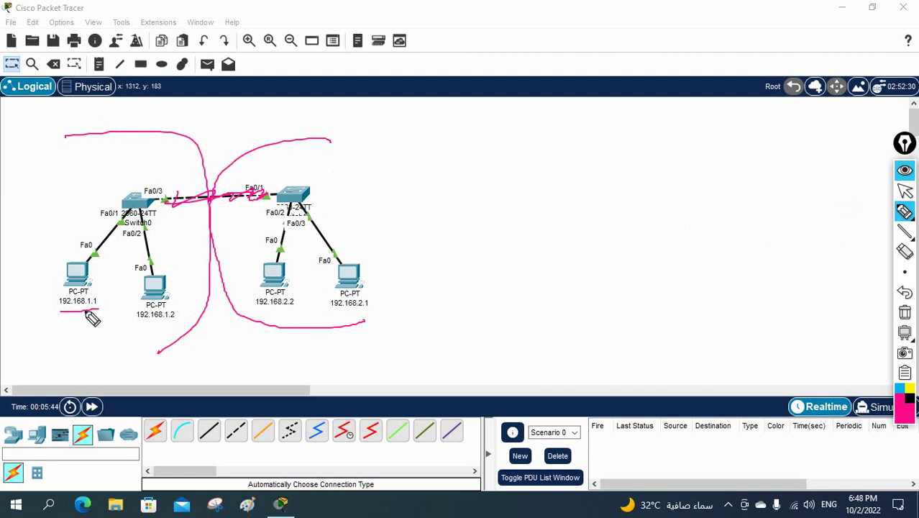
drag(137, 329, 182, 327)
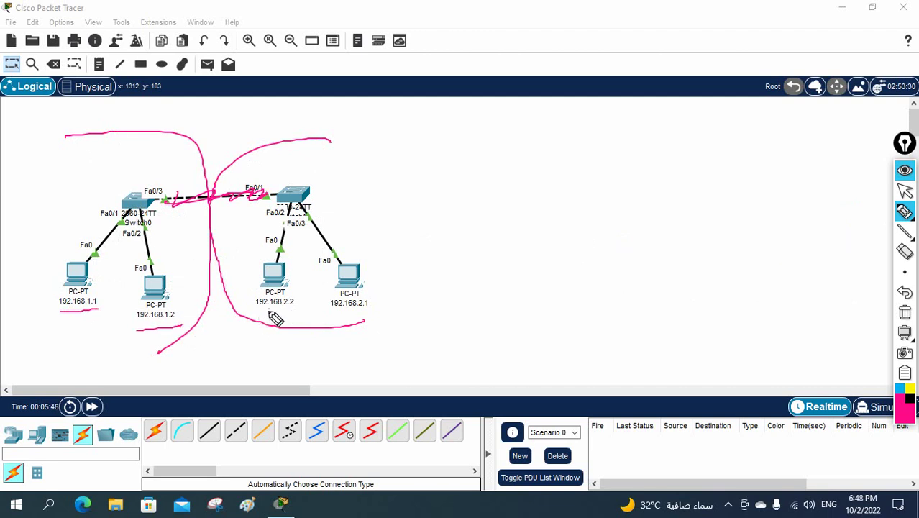
drag(262, 310, 365, 309)
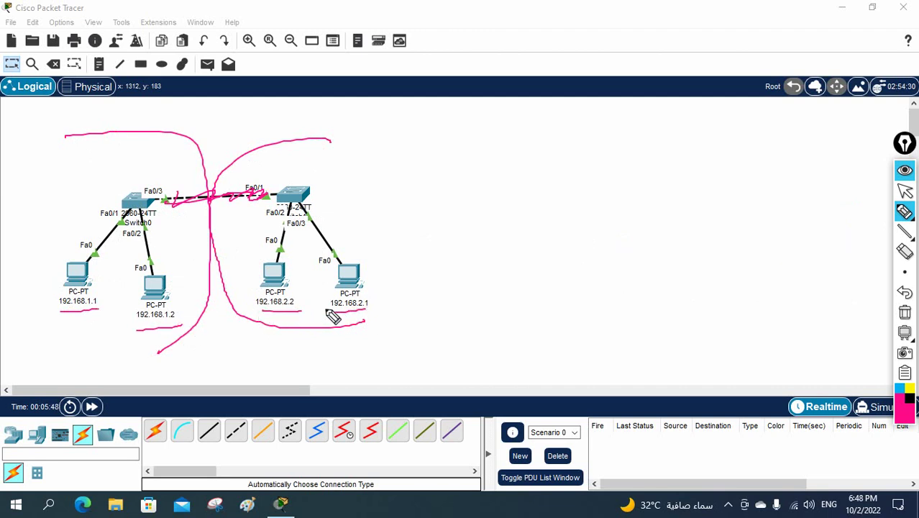
click(905, 312)
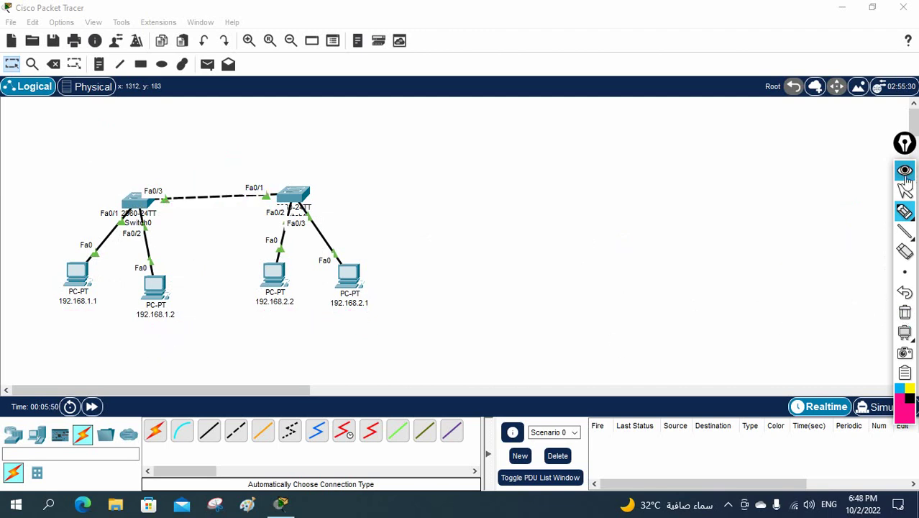
click(905, 189)
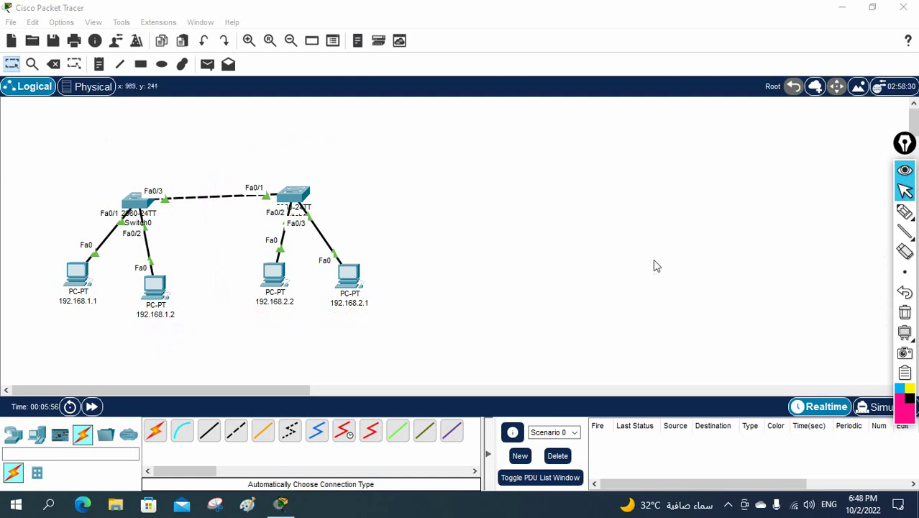
Trace the path from 192.168.1.1 across the switch link to the right-hand PCs, then clear it
click(905, 212)
mouse_move(274, 283)
mouse_down()
mouse_move(275, 239)
mouse_move(302, 191)
mouse_move(343, 282)
mouse_move(326, 233)
mouse_move(267, 215)
mouse_move(273, 279)
mouse_up()
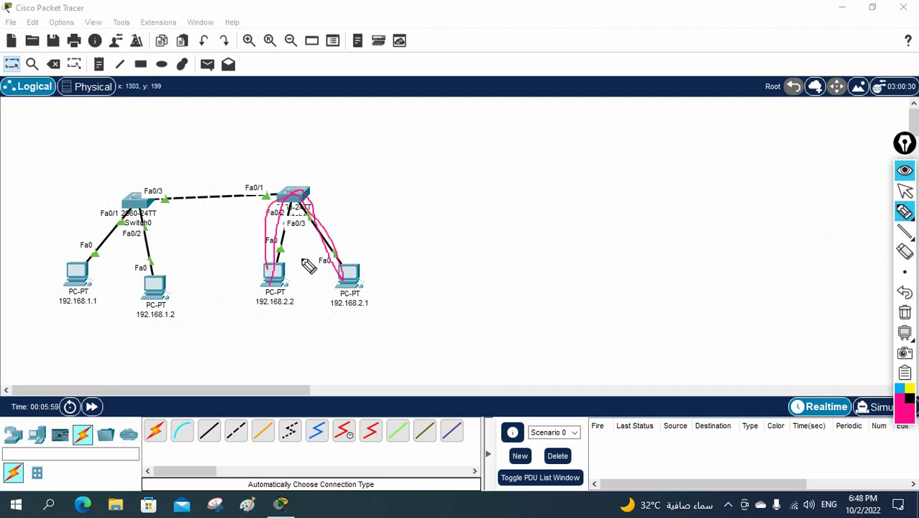
click(905, 314)
click(905, 211)
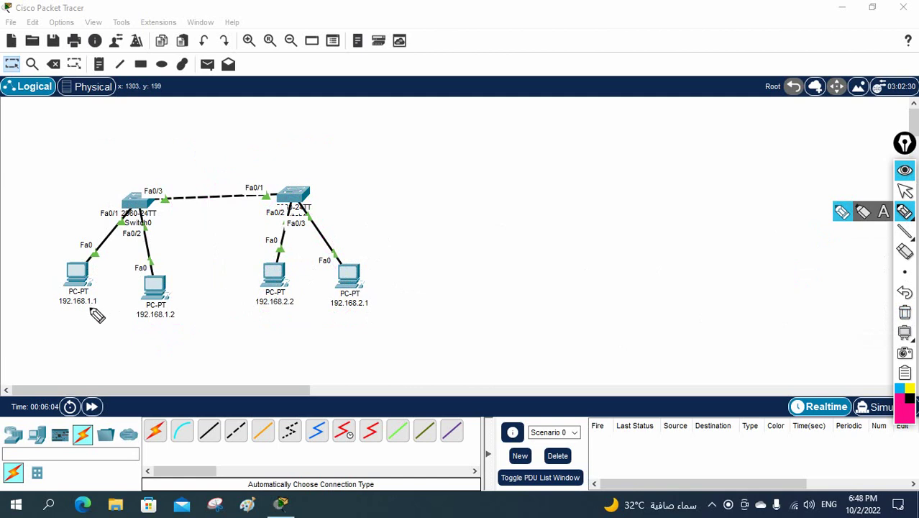
drag(57, 310, 98, 311)
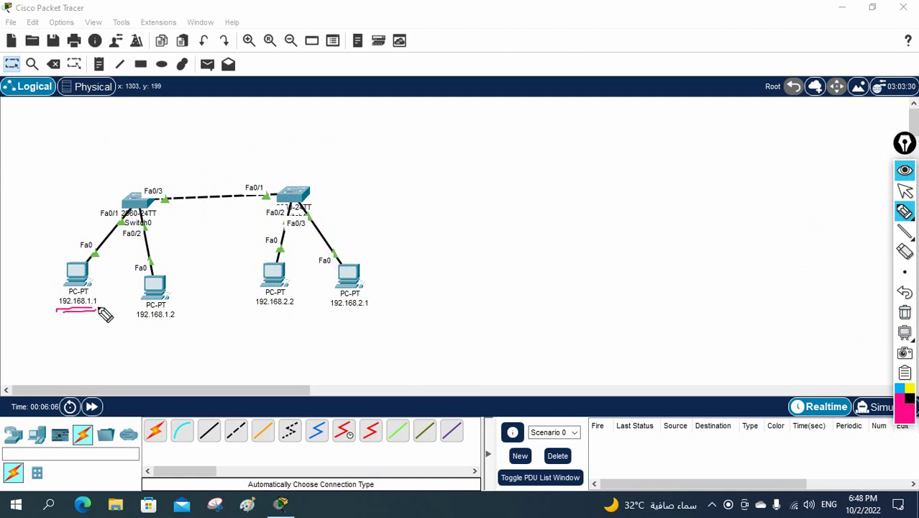
mouse_move(259, 315)
mouse_down()
mouse_move(298, 315)
mouse_move(259, 318)
mouse_up()
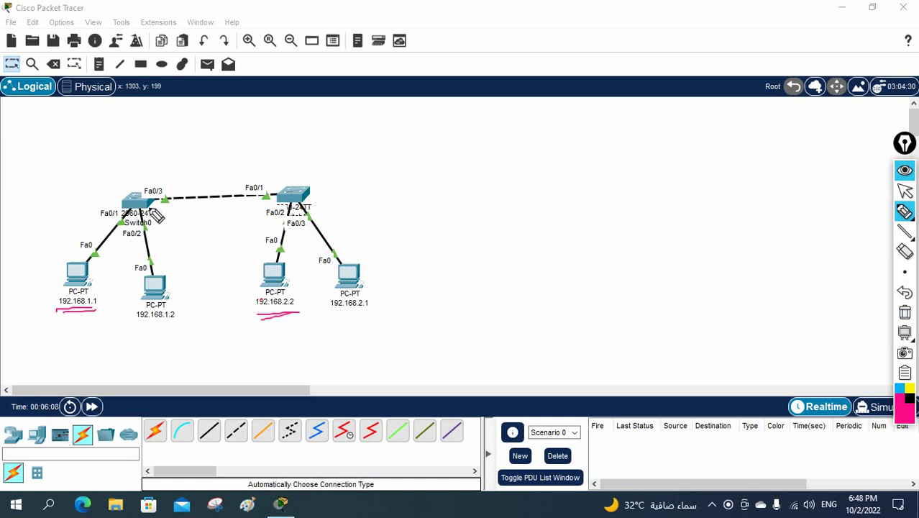
mouse_move(152, 199)
mouse_down()
mouse_move(278, 202)
mouse_move(155, 201)
mouse_move(270, 195)
mouse_up()
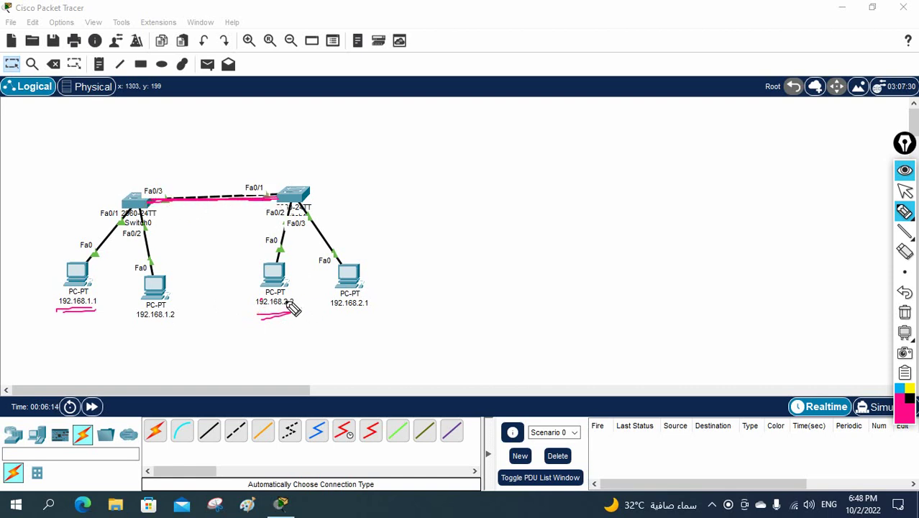
mouse_move(295, 231)
mouse_down()
mouse_move(238, 276)
mouse_move(251, 303)
mouse_move(323, 319)
mouse_move(376, 312)
mouse_move(390, 273)
mouse_move(352, 237)
mouse_move(288, 233)
mouse_up()
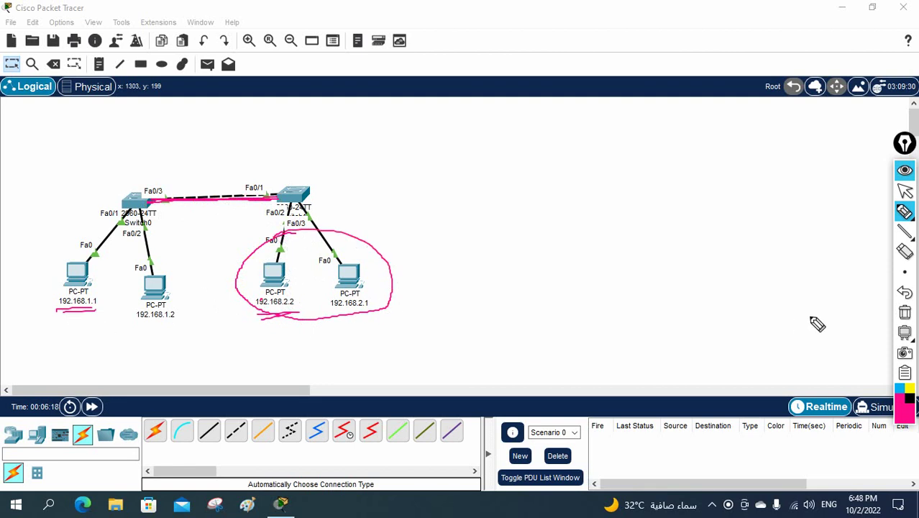
click(905, 312)
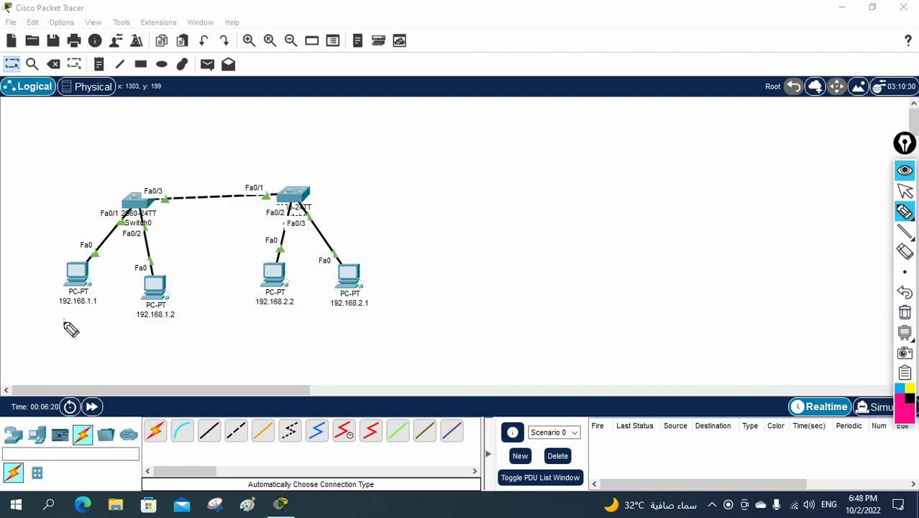
Handwrite a /24 class C note showing the N.N.N.H network-host pattern beside the diagram
mouse_move(100, 292)
mouse_down()
mouse_move(99, 322)
mouse_move(108, 306)
mouse_move(126, 324)
mouse_up()
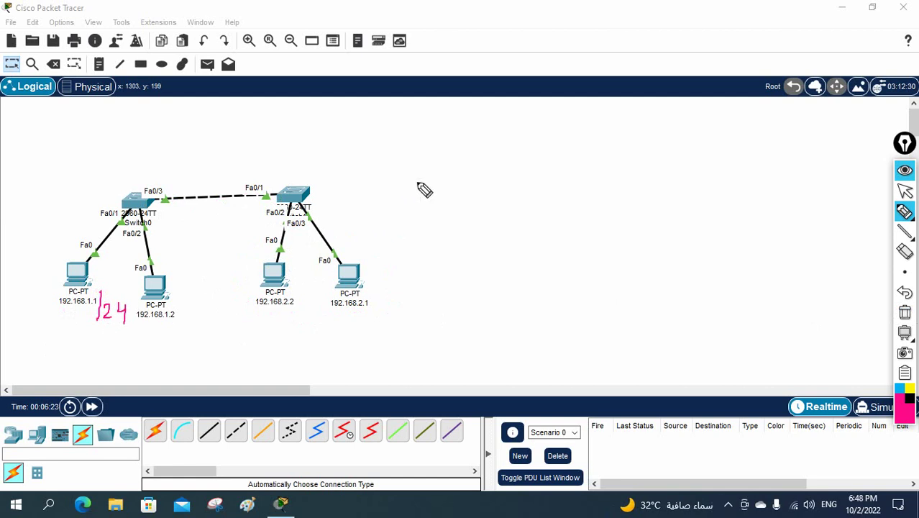
mouse_move(468, 183)
mouse_down()
mouse_move(487, 187)
mouse_move(525, 164)
mouse_move(544, 165)
mouse_move(534, 151)
mouse_up()
mouse_move(602, 160)
mouse_down()
mouse_move(619, 133)
mouse_move(627, 145)
mouse_move(641, 138)
mouse_move(656, 120)
mouse_move(678, 138)
mouse_move(702, 120)
mouse_move(736, 117)
mouse_up()
click(628, 146)
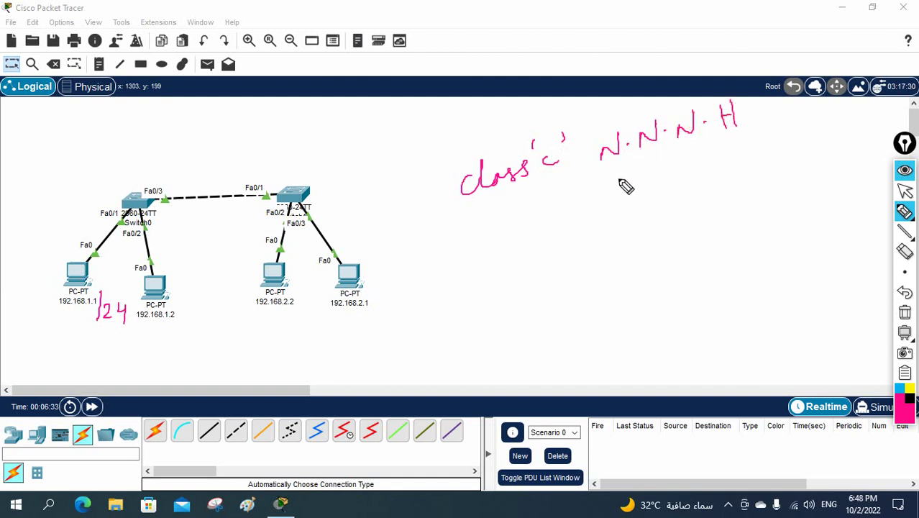
drag(608, 174, 699, 141)
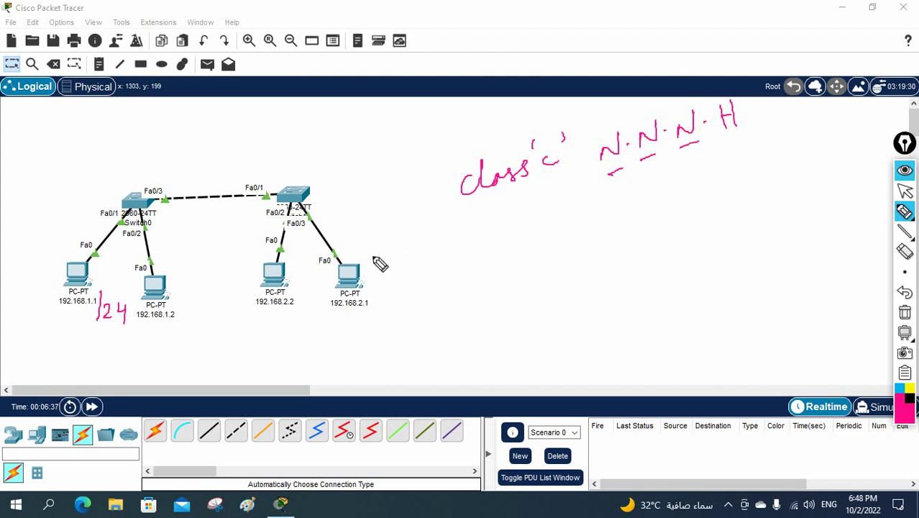
click(905, 313)
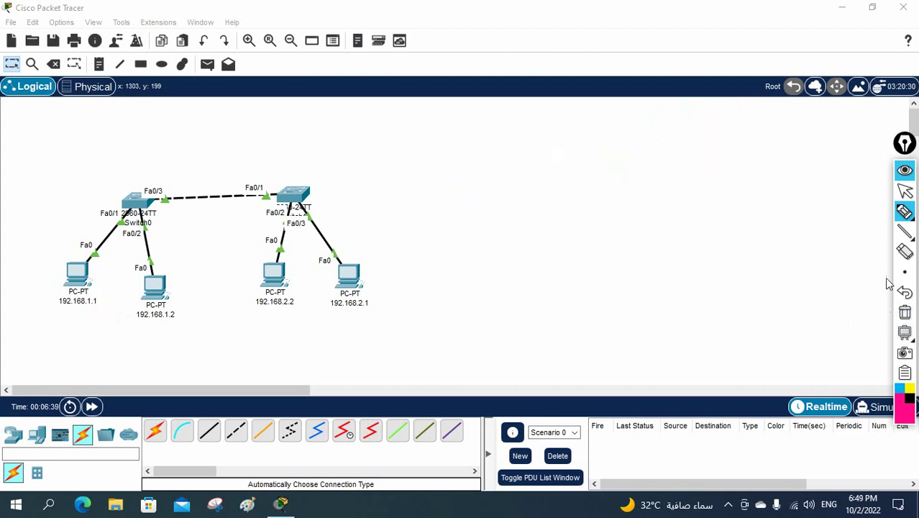
click(904, 292)
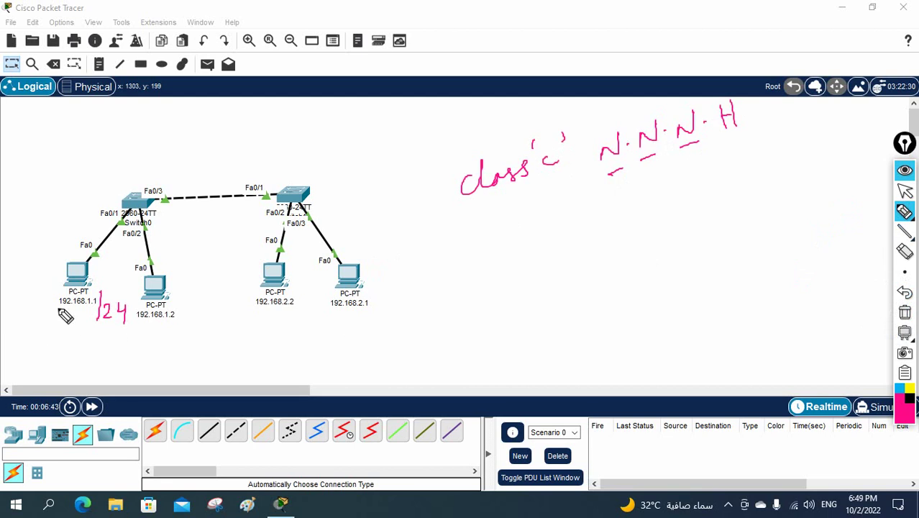
Underline and compare the octets of 192.168.1.1, 192.168.1.2 and 192.168.2.2, then clear the drawings
drag(59, 310, 87, 310)
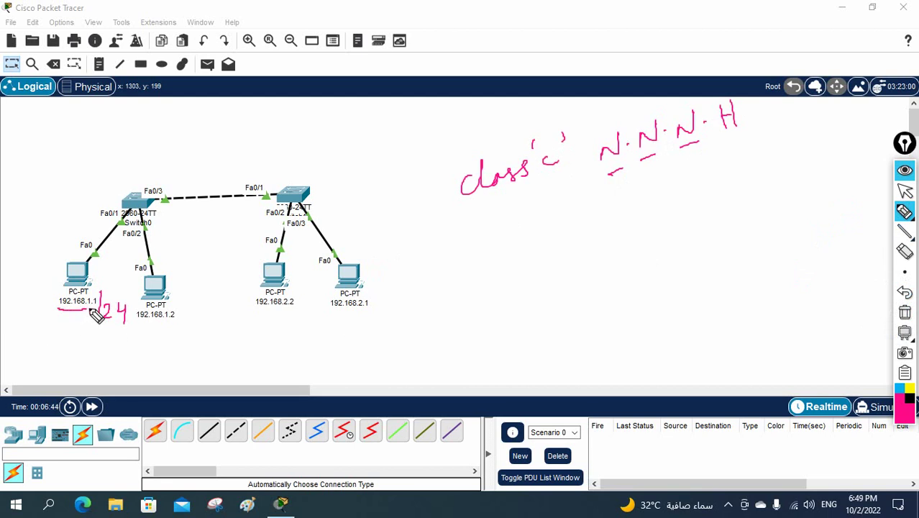
click(258, 310)
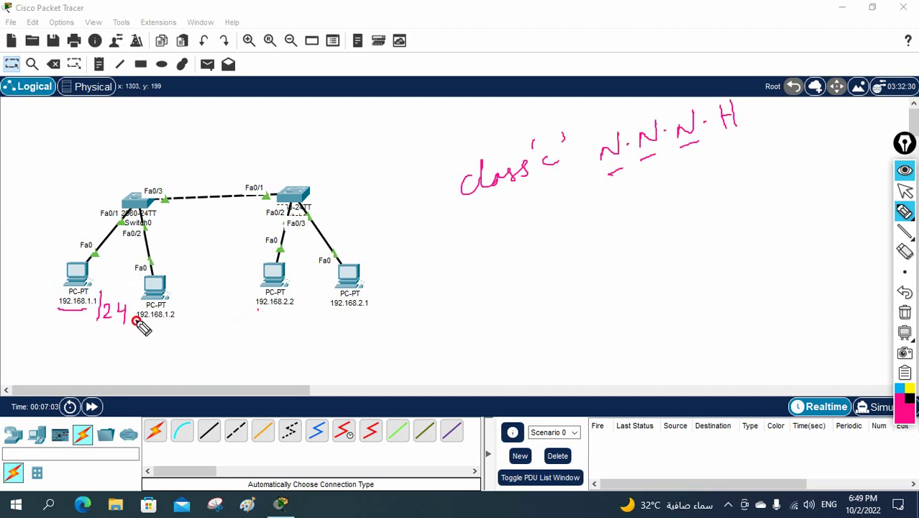
mouse_move(137, 321)
mouse_down()
mouse_move(166, 321)
mouse_move(139, 327)
mouse_move(184, 326)
mouse_up()
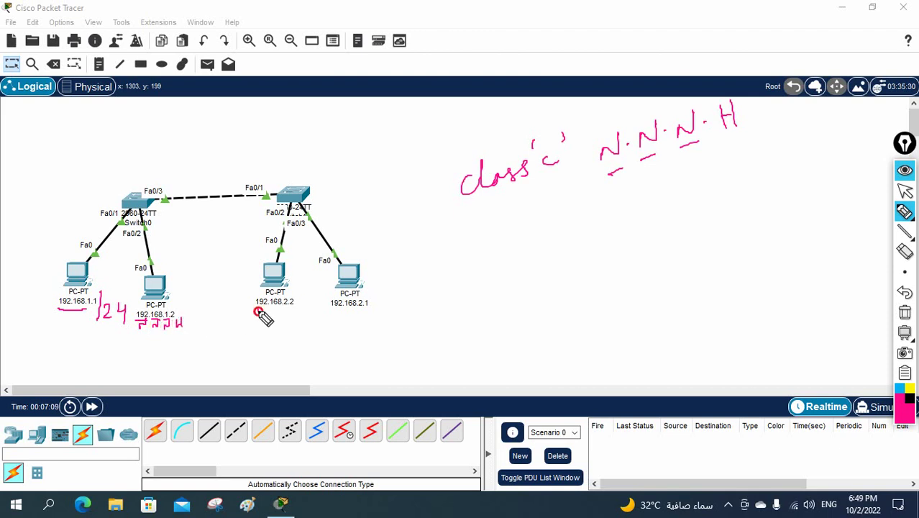
mouse_move(257, 311)
mouse_down()
mouse_move(281, 309)
mouse_move(275, 322)
mouse_move(293, 310)
mouse_move(287, 325)
mouse_move(317, 295)
mouse_up()
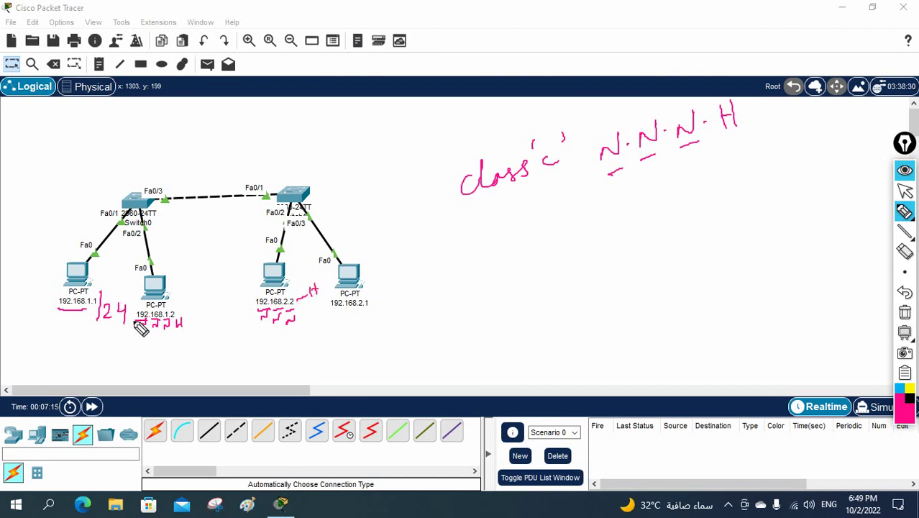
mouse_move(172, 321)
mouse_down()
mouse_move(164, 311)
mouse_move(173, 325)
mouse_up()
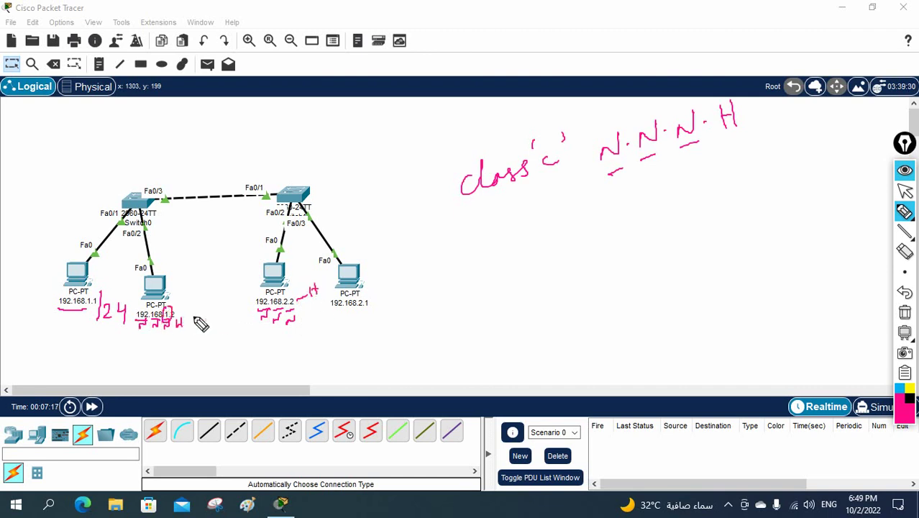
mouse_move(292, 292)
mouse_down()
mouse_move(295, 321)
mouse_move(278, 308)
mouse_up()
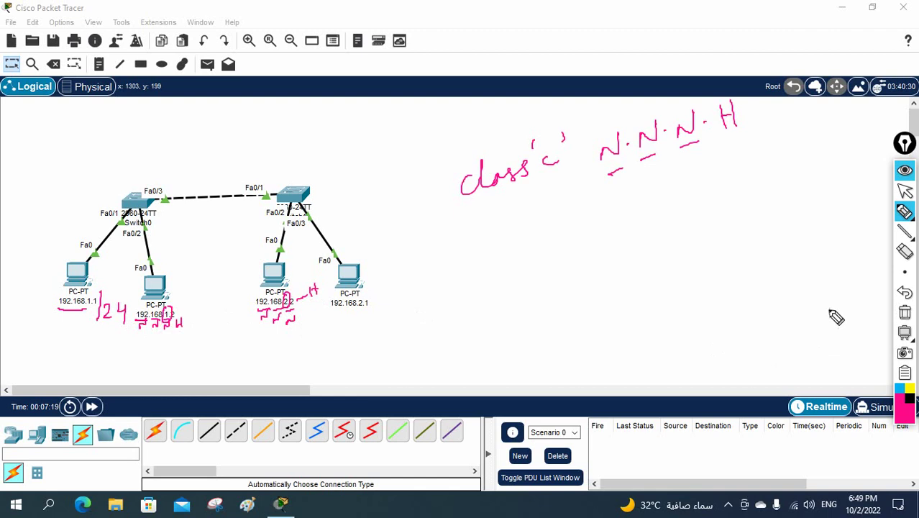
click(905, 312)
click(905, 190)
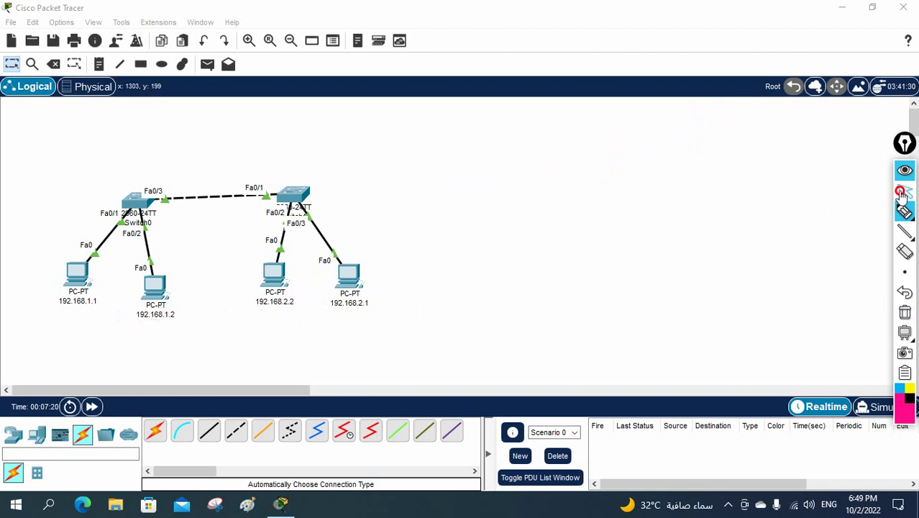
Run ping 192.168.2.1 from PC 192.168.1.1's command prompt
click(75, 272)
click(500, 108)
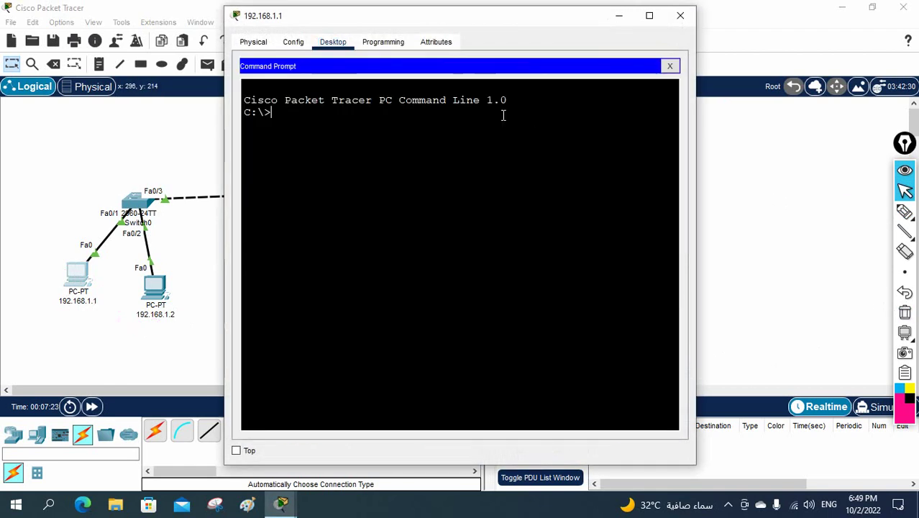
drag(546, 25, 726, 74)
click(659, 131)
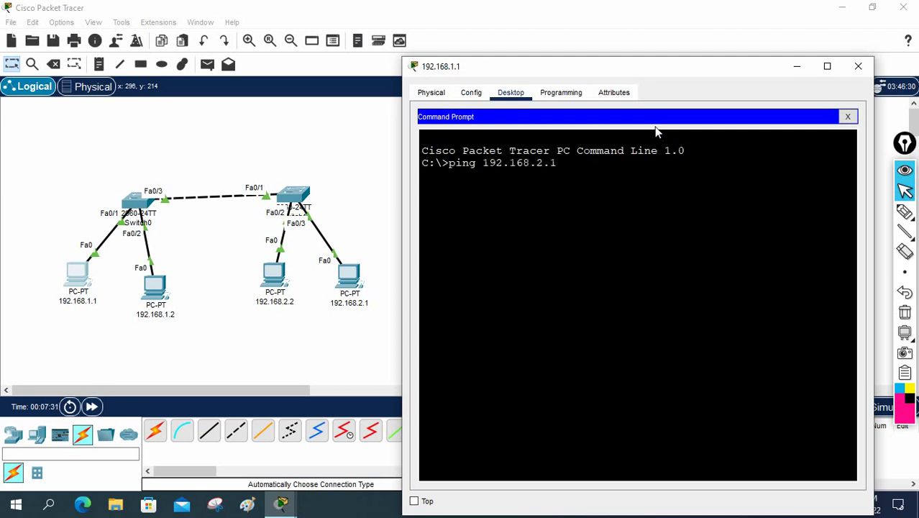
key(Return)
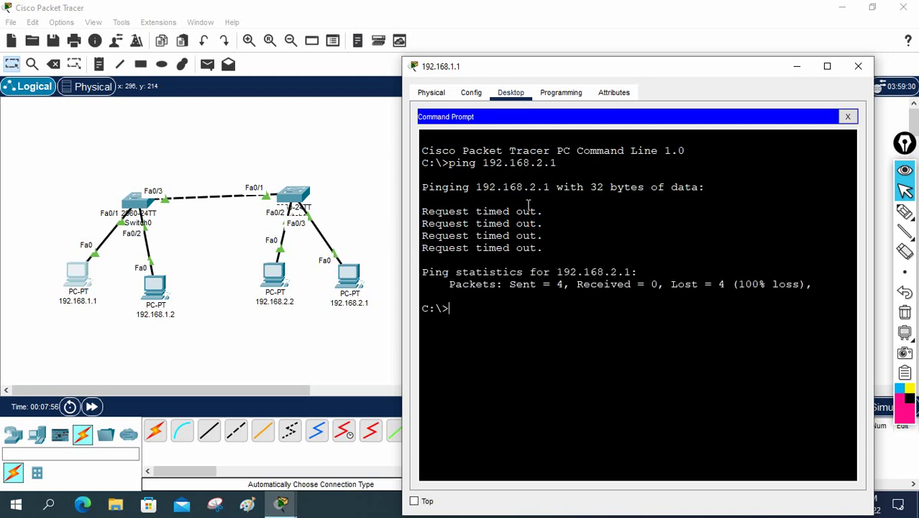
click(905, 211)
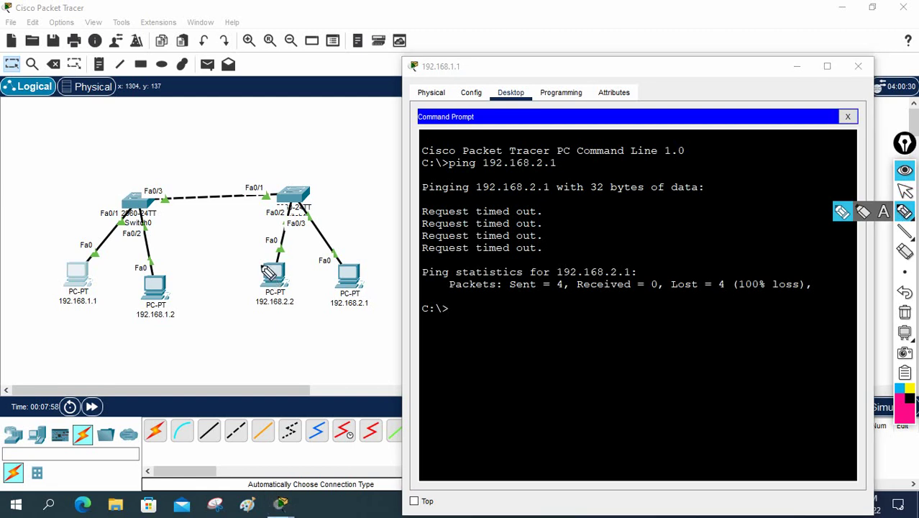
mouse_move(293, 175)
mouse_down()
mouse_move(218, 331)
mouse_move(380, 308)
mouse_move(262, 197)
mouse_move(292, 176)
mouse_up()
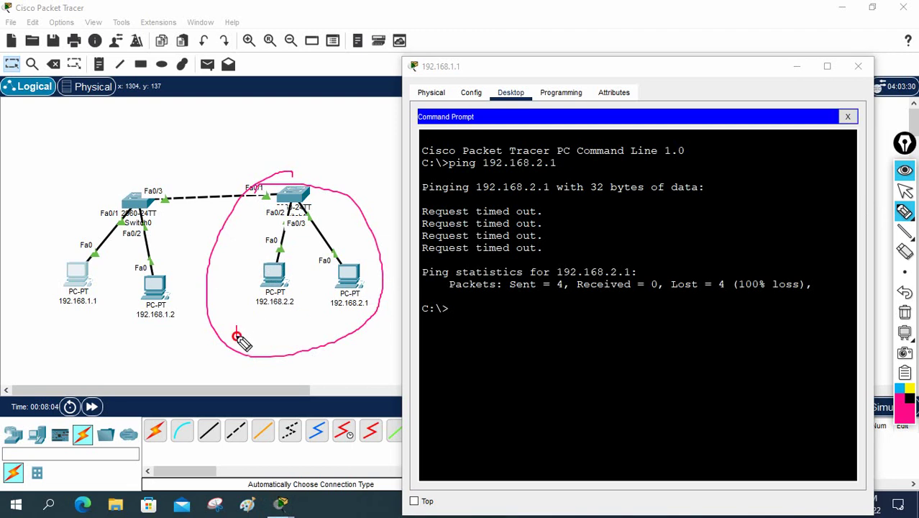
mouse_move(238, 335)
mouse_down()
mouse_move(252, 325)
mouse_move(311, 329)
mouse_up()
click(302, 328)
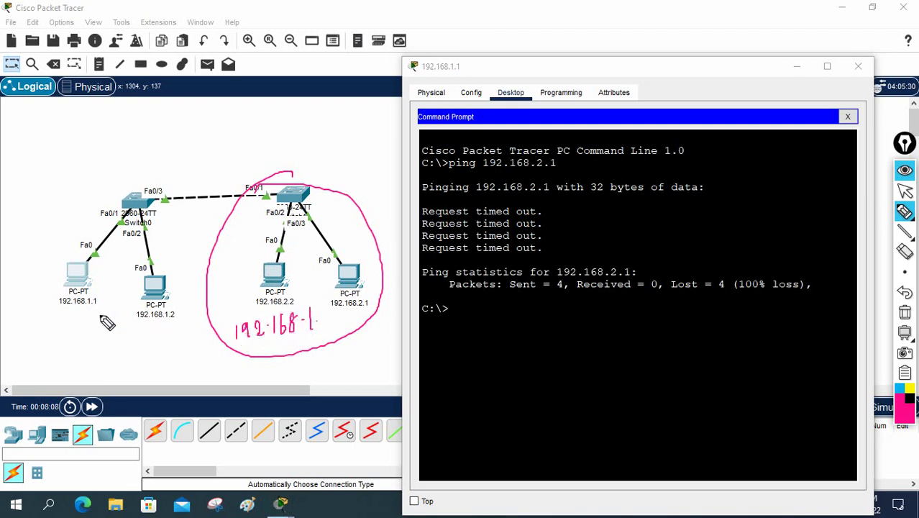
drag(92, 307, 105, 304)
drag(171, 322, 191, 315)
click(317, 325)
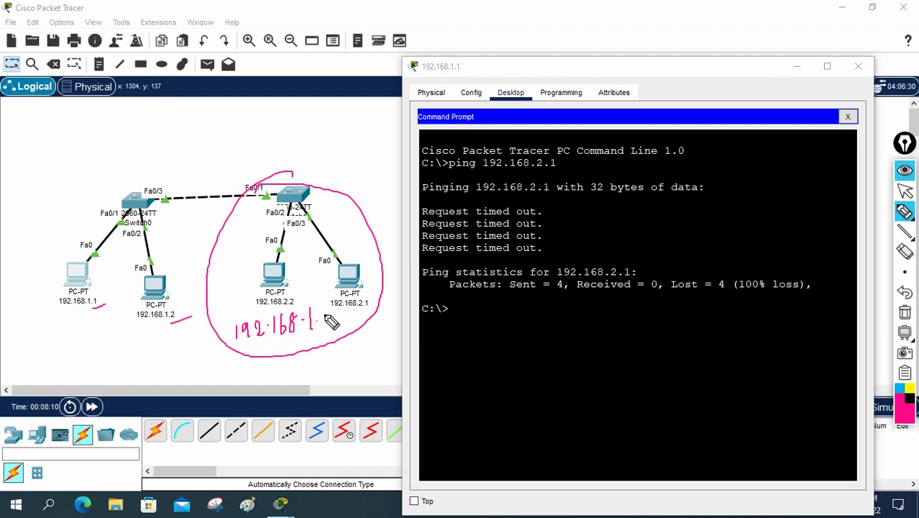
mouse_move(320, 316)
mouse_down()
mouse_move(325, 333)
mouse_move(383, 310)
mouse_move(365, 348)
mouse_move(333, 378)
mouse_move(354, 378)
mouse_up()
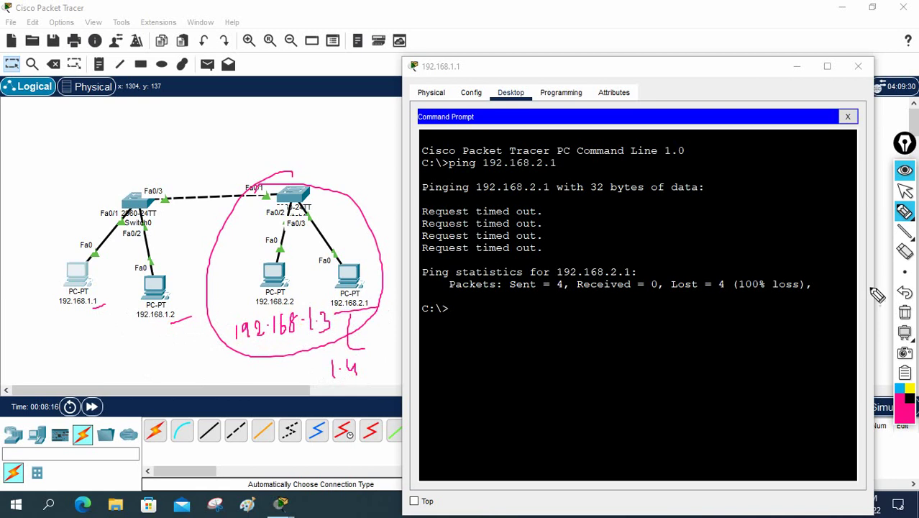
click(905, 312)
drag(258, 306, 313, 306)
drag(339, 306, 365, 307)
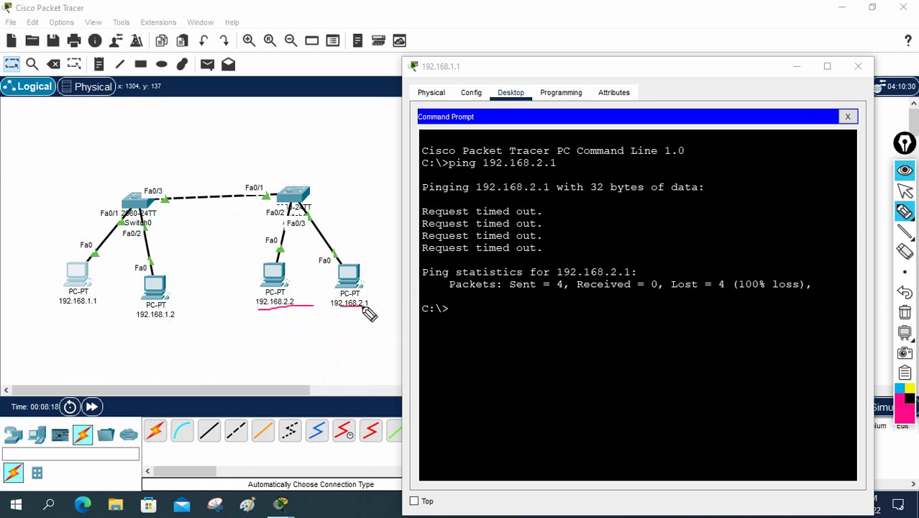
drag(84, 317, 105, 332)
click(97, 328)
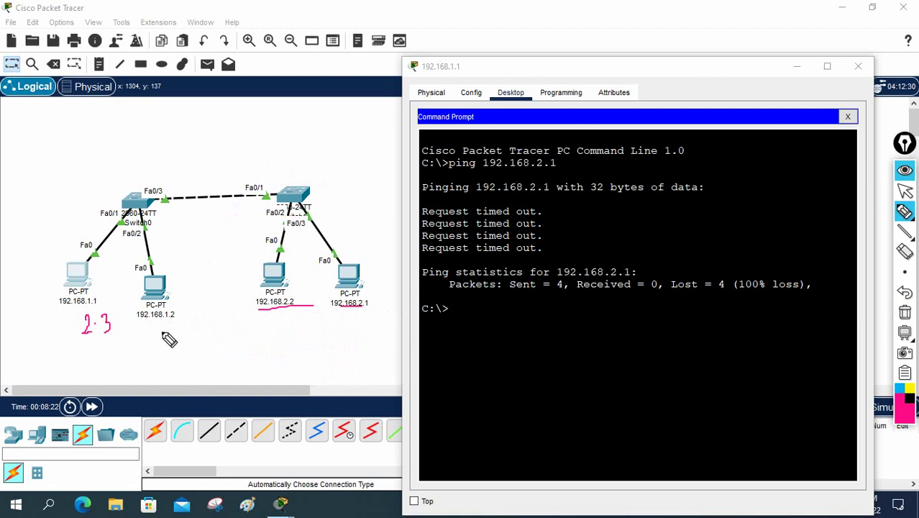
mouse_move(164, 330)
mouse_down()
mouse_move(174, 340)
mouse_move(200, 325)
mouse_up()
click(180, 333)
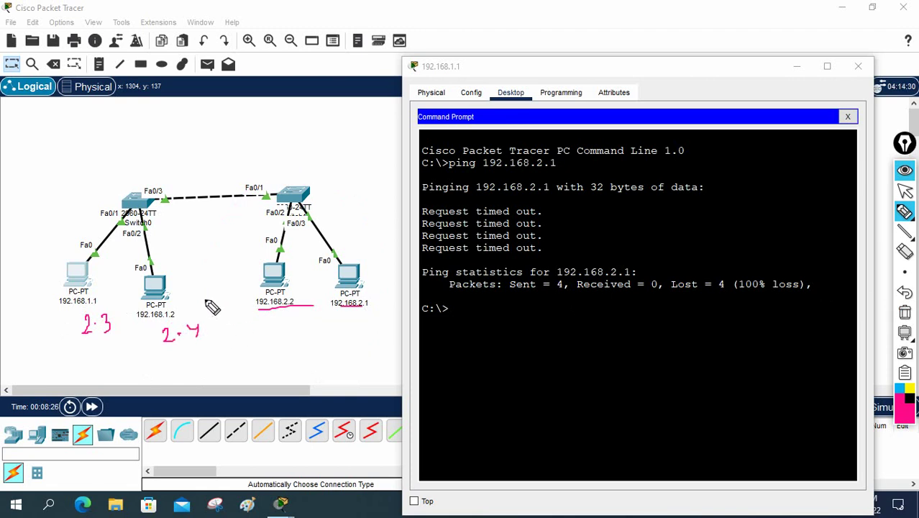
mouse_move(72, 316)
mouse_down()
mouse_move(100, 308)
mouse_move(80, 296)
mouse_move(49, 301)
mouse_up()
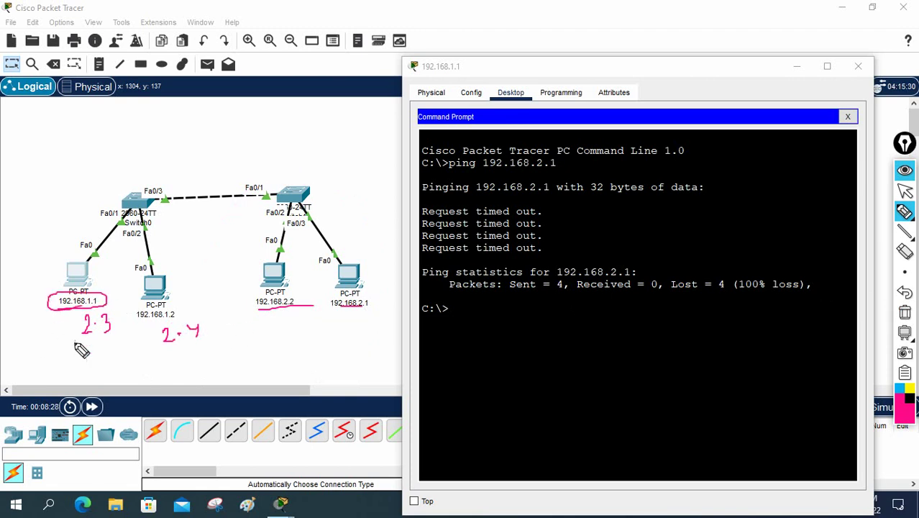
mouse_move(46, 358)
mouse_down()
mouse_move(48, 376)
mouse_move(79, 366)
mouse_up()
mouse_move(85, 351)
mouse_down()
mouse_move(86, 368)
mouse_move(118, 357)
mouse_move(138, 365)
mouse_up()
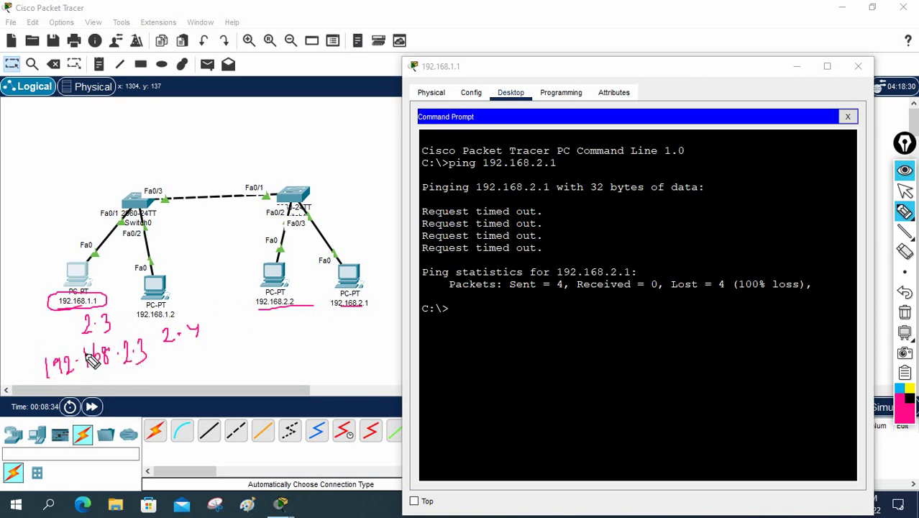
mouse_move(66, 367)
mouse_down()
mouse_move(72, 311)
mouse_move(82, 320)
mouse_up()
drag(152, 365, 154, 311)
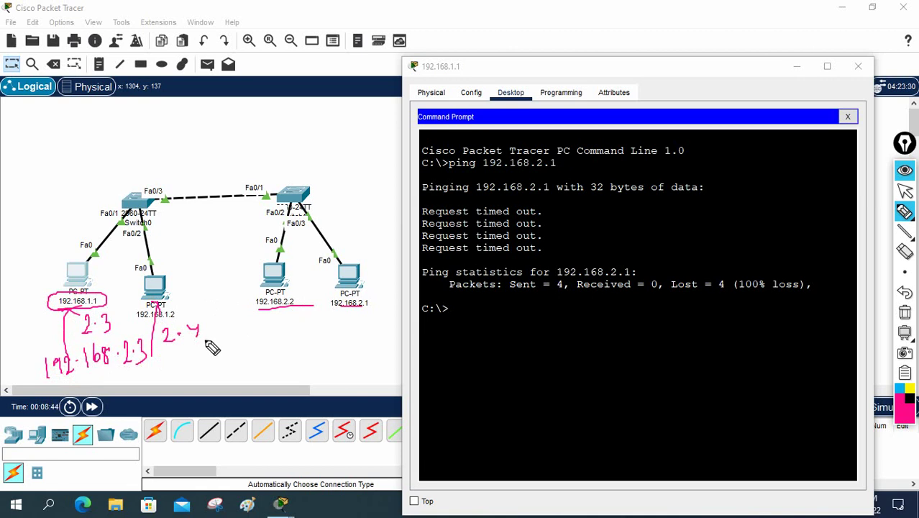
click(904, 313)
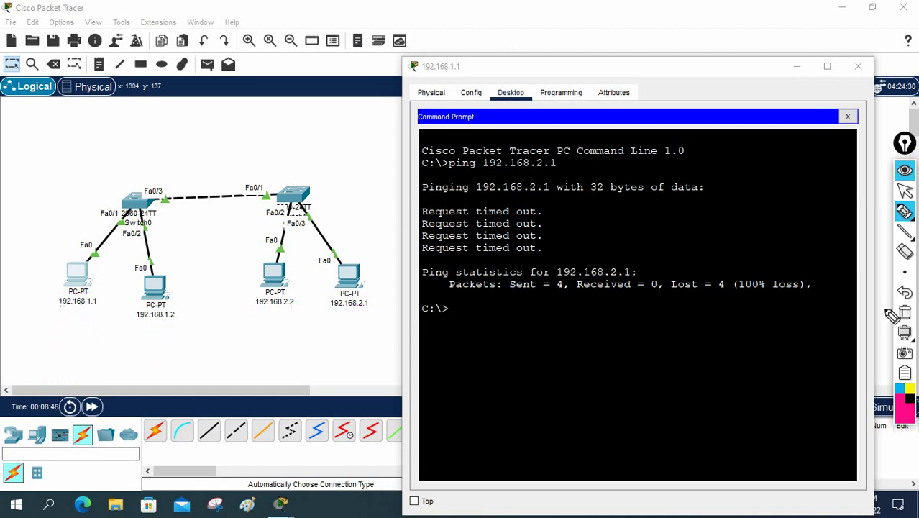
mouse_move(220, 147)
mouse_down()
mouse_move(204, 126)
mouse_move(208, 154)
mouse_move(218, 116)
mouse_move(218, 135)
mouse_move(205, 132)
mouse_move(234, 148)
mouse_up()
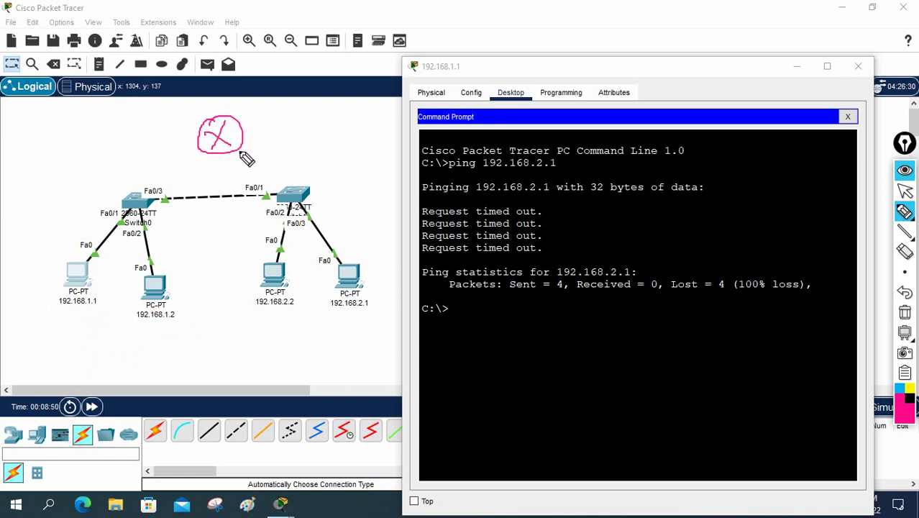
mouse_move(165, 198)
mouse_down()
mouse_move(198, 139)
mouse_move(234, 132)
mouse_move(245, 133)
mouse_move(271, 191)
mouse_up()
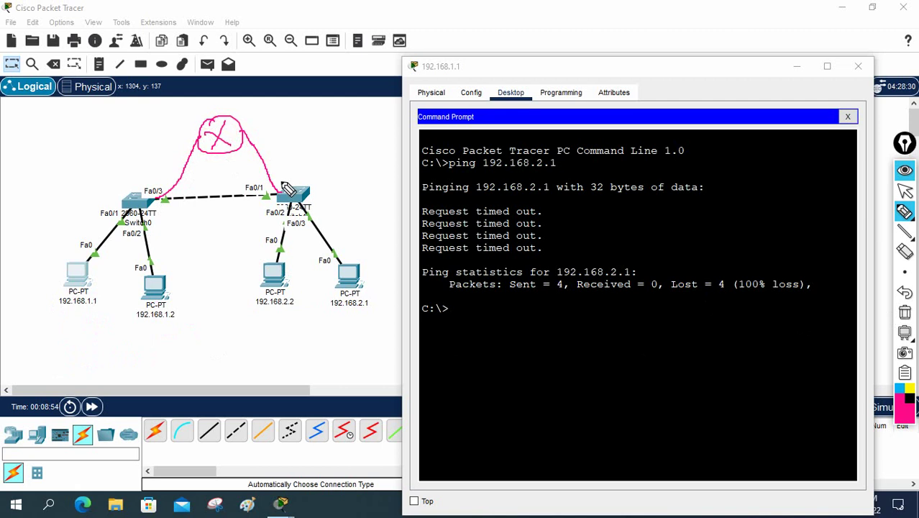
mouse_move(173, 148)
mouse_down()
mouse_move(160, 150)
mouse_move(180, 144)
mouse_move(190, 155)
mouse_move(188, 144)
mouse_up()
mouse_move(287, 133)
mouse_down()
mouse_move(281, 128)
mouse_move(270, 149)
mouse_move(286, 141)
mouse_up()
mouse_move(294, 129)
mouse_down()
mouse_move(295, 151)
mouse_move(305, 151)
mouse_up()
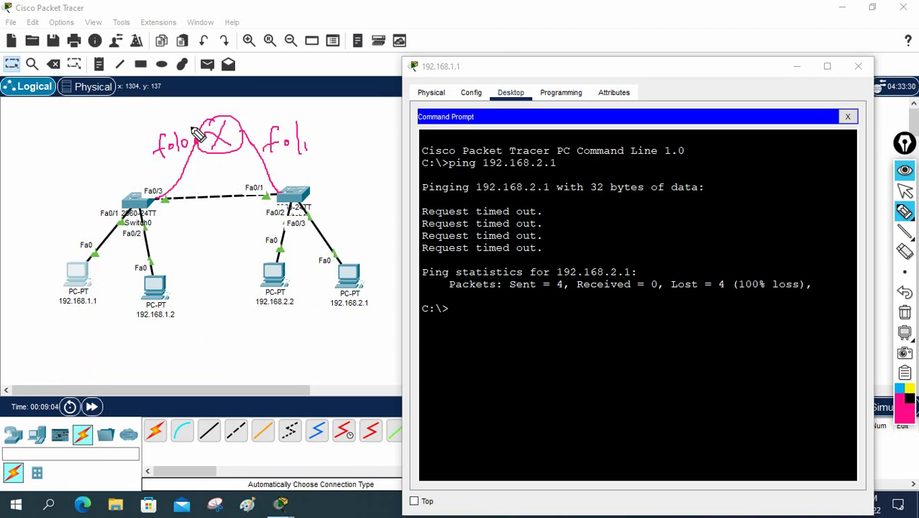
mouse_move(192, 121)
mouse_down()
mouse_move(92, 160)
mouse_move(33, 246)
mouse_move(93, 359)
mouse_move(164, 332)
mouse_move(200, 169)
mouse_move(194, 141)
mouse_up()
drag(57, 311, 99, 308)
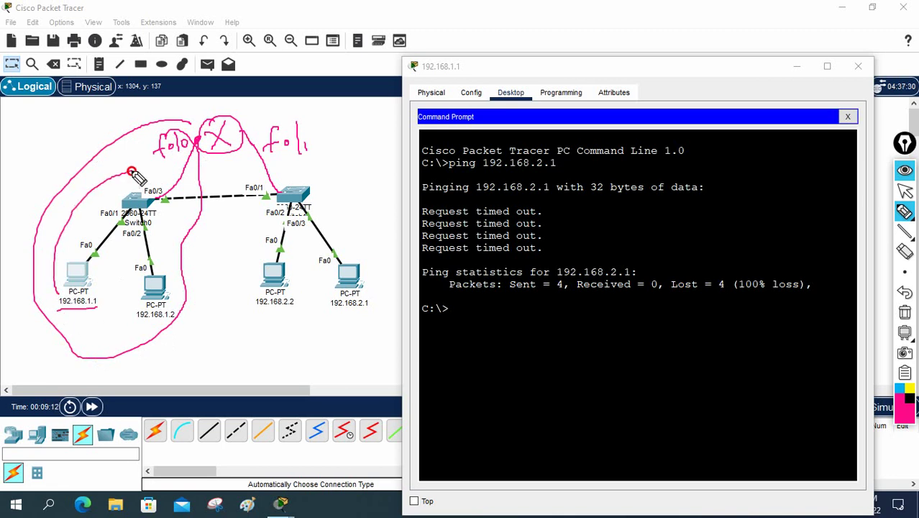
mouse_move(266, 126)
mouse_down()
mouse_move(244, 205)
mouse_move(249, 319)
mouse_move(375, 321)
mouse_move(393, 231)
mouse_move(334, 103)
mouse_move(244, 144)
mouse_up()
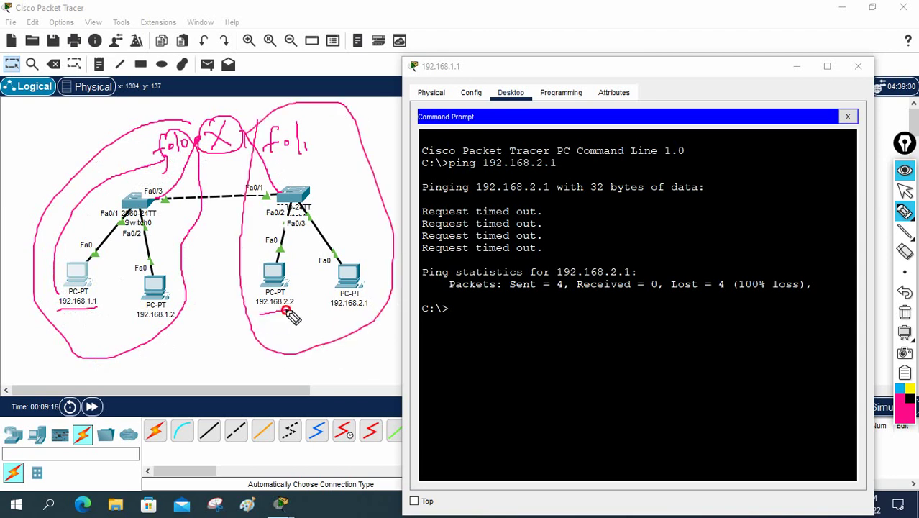
click(304, 209)
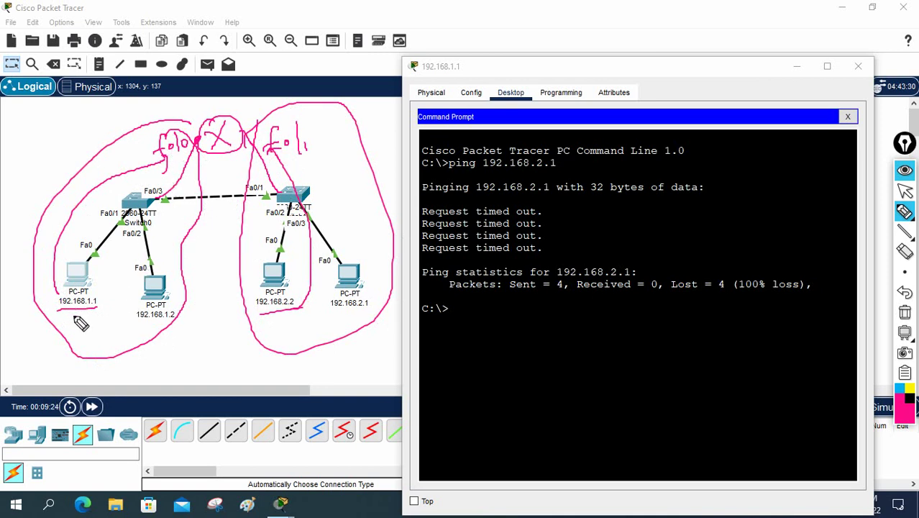
click(113, 116)
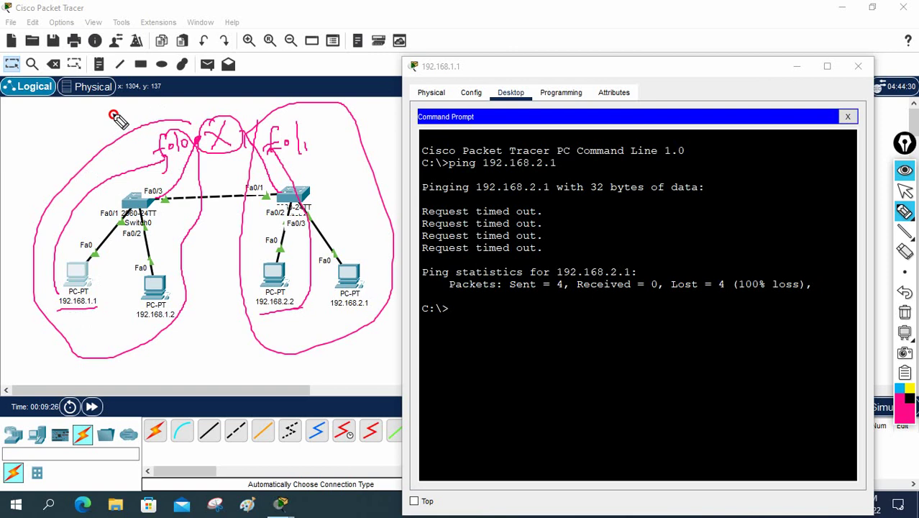
drag(113, 116, 154, 134)
mouse_move(17, 143)
mouse_down()
mouse_move(36, 154)
mouse_move(40, 141)
mouse_move(49, 152)
mouse_move(64, 144)
mouse_move(65, 126)
mouse_move(74, 135)
mouse_move(115, 117)
mouse_up()
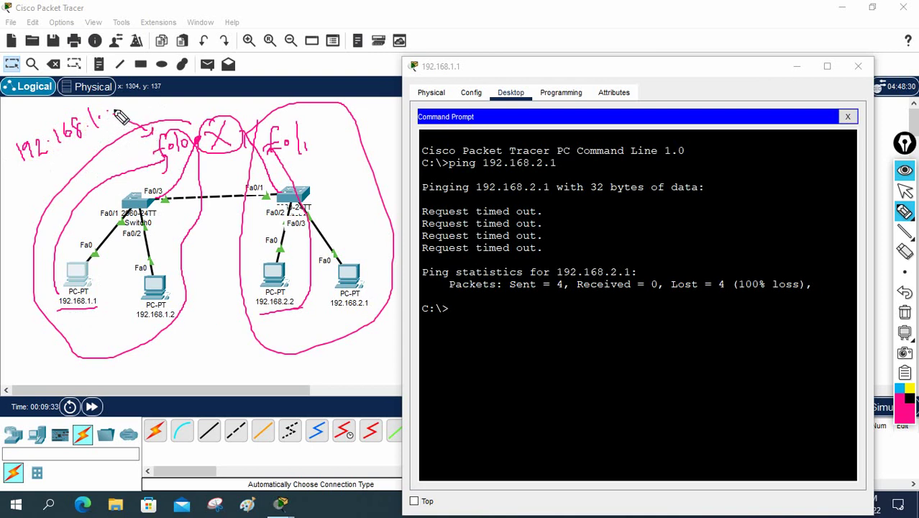
mouse_move(112, 104)
mouse_down()
mouse_move(112, 126)
mouse_move(113, 106)
mouse_move(159, 109)
mouse_up()
mouse_move(37, 164)
mouse_down()
mouse_move(77, 162)
mouse_move(89, 134)
mouse_move(126, 147)
mouse_up()
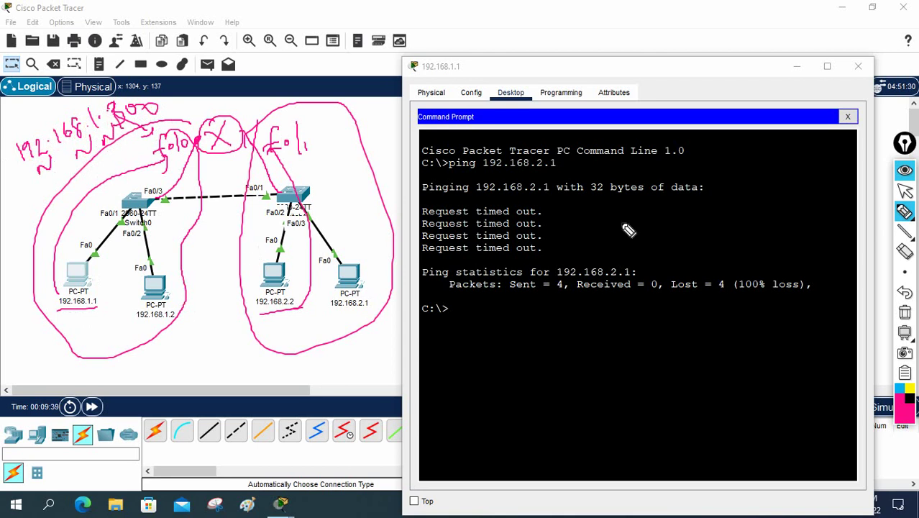
click(905, 312)
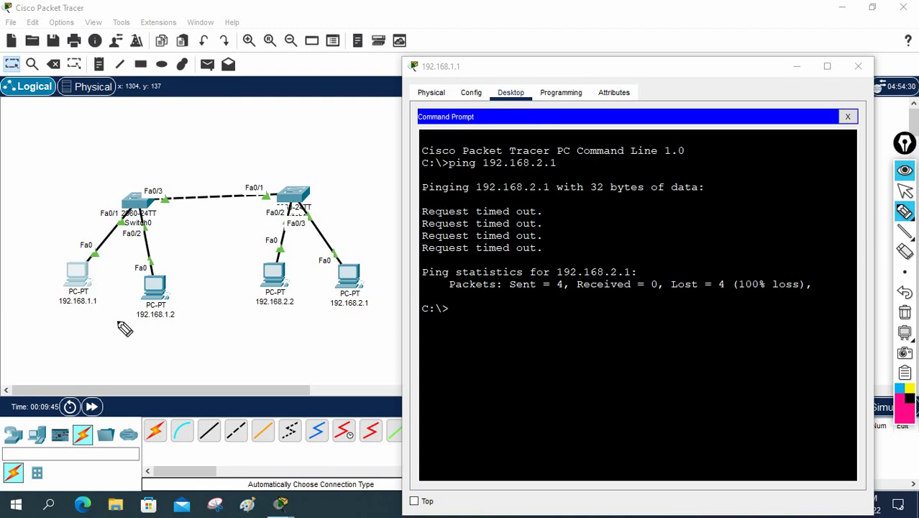
Sketch a crossed circle above the switches with lines to each PC, then erase all pen strokes
mouse_move(234, 137)
mouse_down()
mouse_move(226, 124)
mouse_move(219, 155)
mouse_move(234, 152)
mouse_up()
mouse_move(160, 204)
mouse_down()
mouse_move(199, 147)
mouse_move(236, 143)
mouse_move(294, 191)
mouse_up()
drag(188, 110, 201, 141)
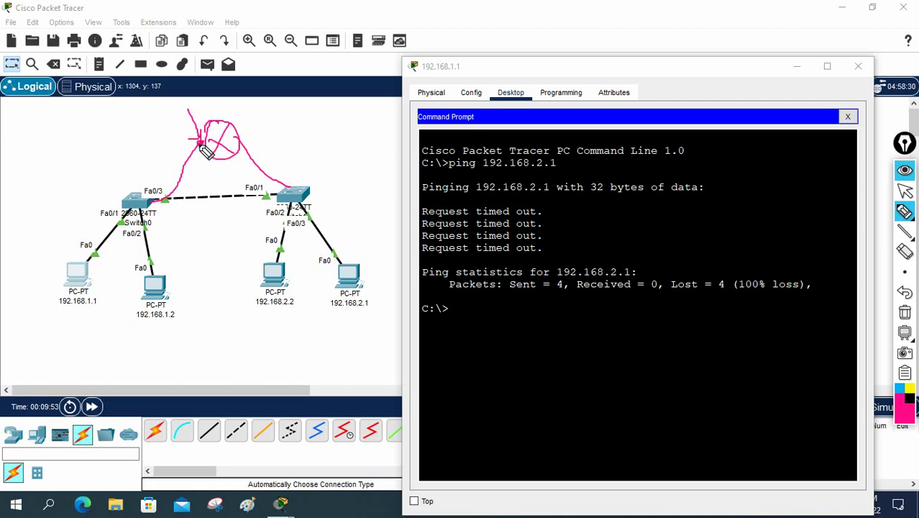
mouse_move(205, 147)
mouse_down()
mouse_move(183, 295)
mouse_move(158, 330)
mouse_move(33, 316)
mouse_move(42, 244)
mouse_move(174, 146)
mouse_move(241, 135)
mouse_move(229, 190)
mouse_move(269, 319)
mouse_move(369, 306)
mouse_move(386, 272)
mouse_move(354, 213)
mouse_move(287, 136)
mouse_move(241, 137)
mouse_up()
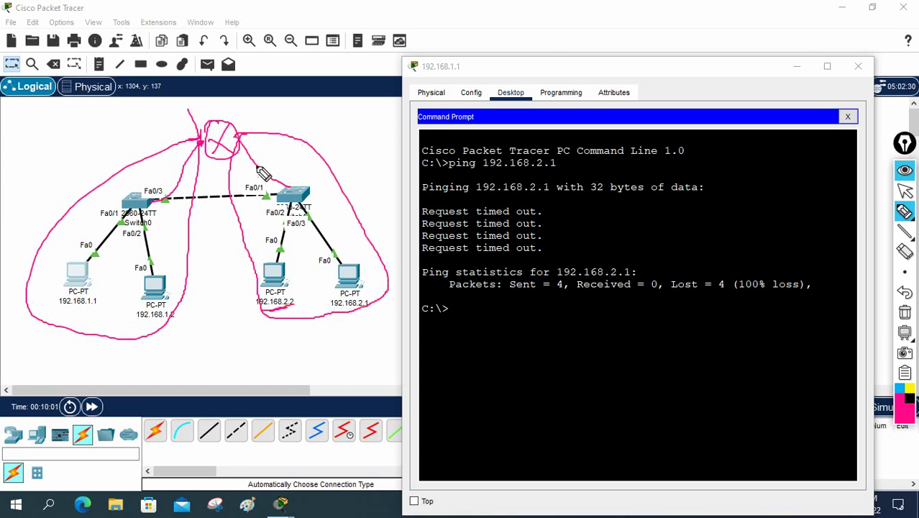
mouse_move(240, 141)
mouse_down()
mouse_move(263, 177)
mouse_move(257, 210)
mouse_move(273, 254)
mouse_up()
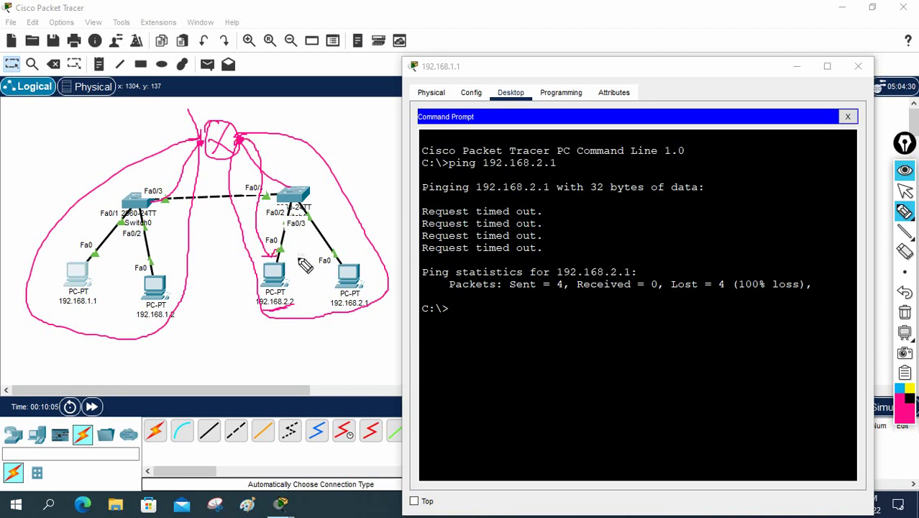
mouse_move(236, 140)
mouse_down()
mouse_move(335, 199)
mouse_move(348, 272)
mouse_move(354, 258)
mouse_up()
mouse_move(194, 151)
mouse_down()
mouse_move(203, 121)
mouse_move(212, 130)
mouse_move(211, 156)
mouse_move(198, 146)
mouse_move(201, 184)
mouse_move(164, 272)
mouse_up()
mouse_move(203, 149)
mouse_down()
mouse_move(90, 194)
mouse_move(60, 226)
mouse_move(79, 262)
mouse_up()
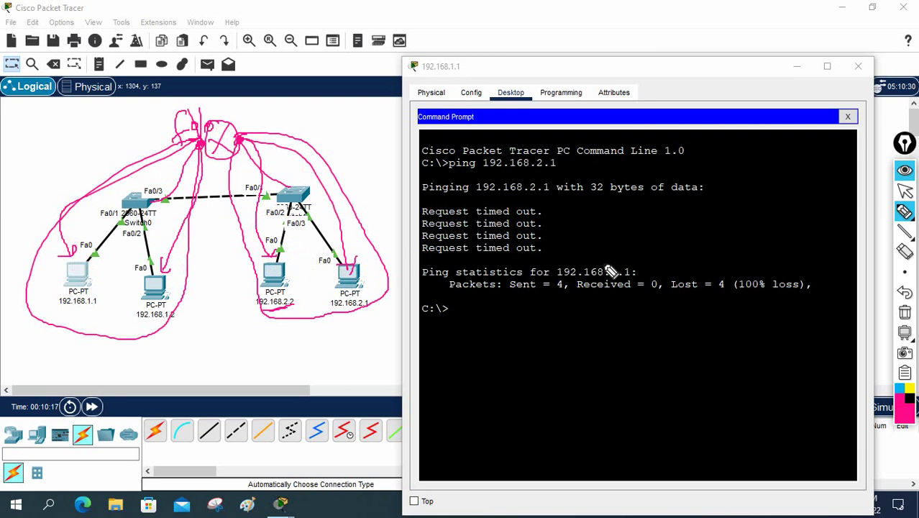
click(905, 312)
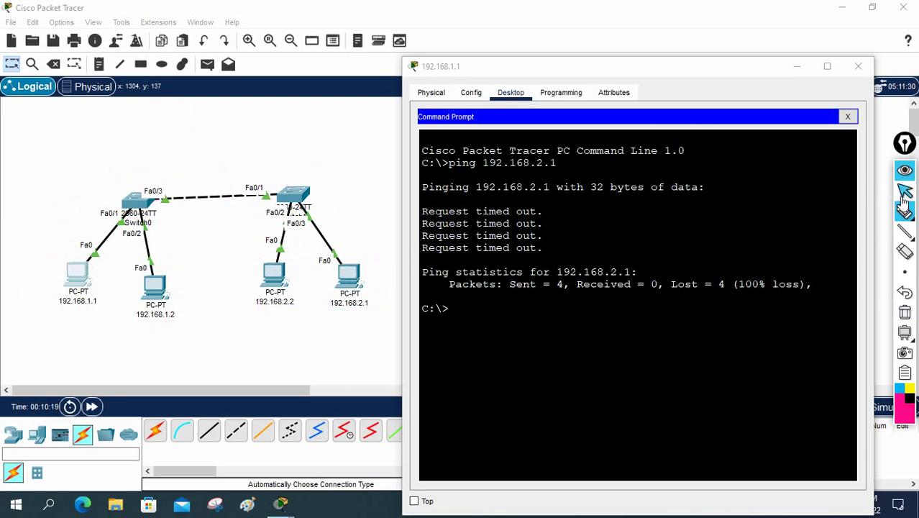
Change PC 192.168.2.2's IPv4 address to 192.168.1.3 in its IP Configuration
mouse_move(904, 213)
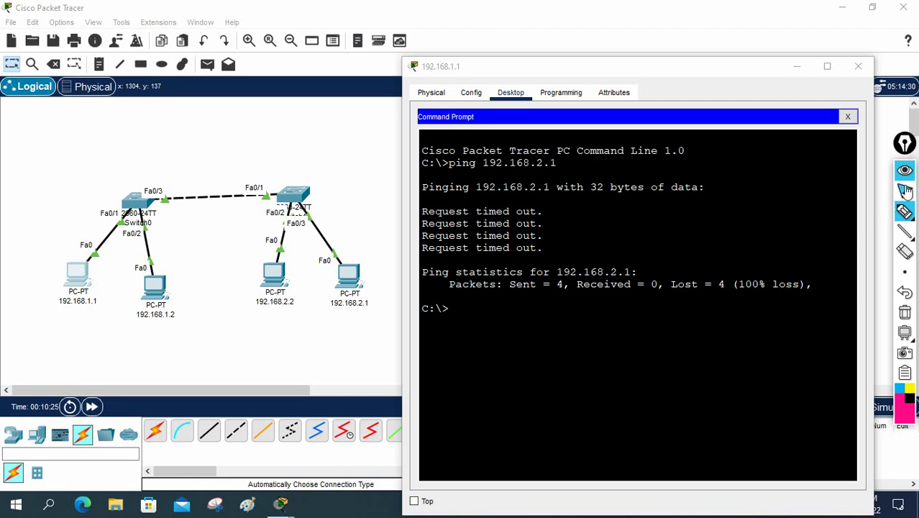
click(904, 190)
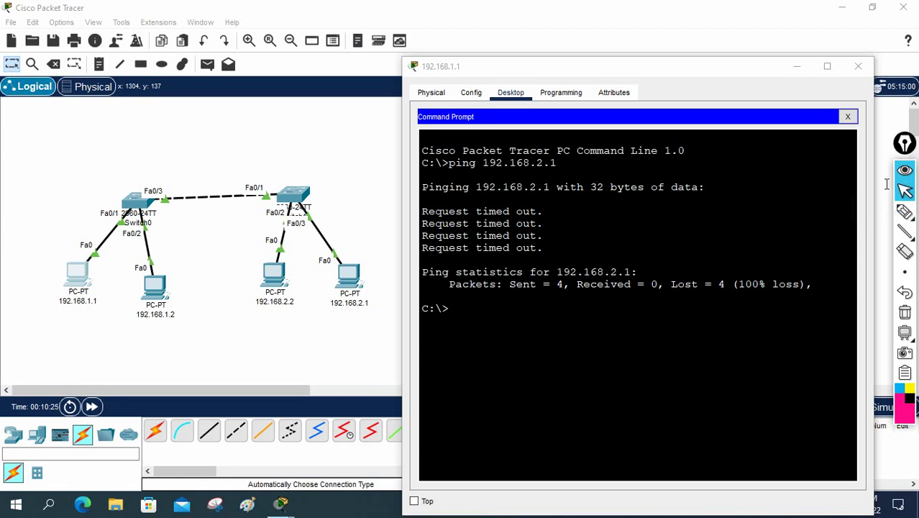
click(275, 282)
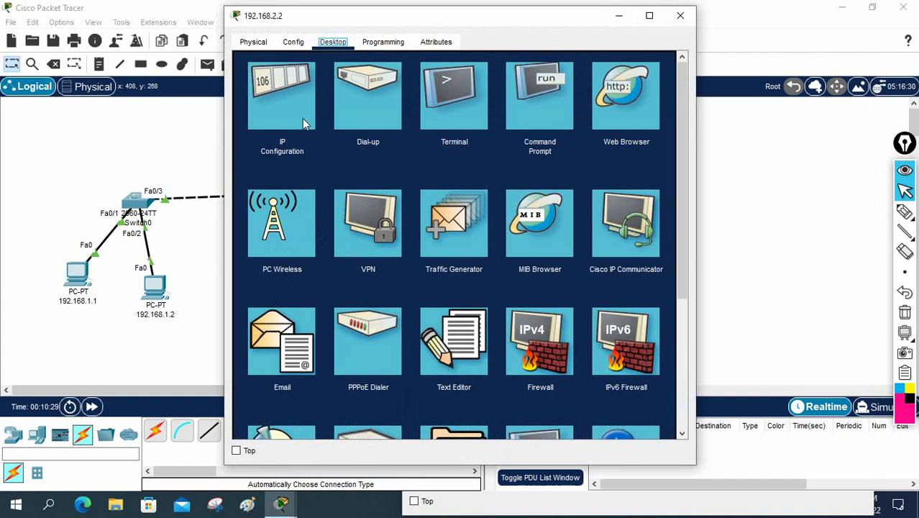
click(297, 119)
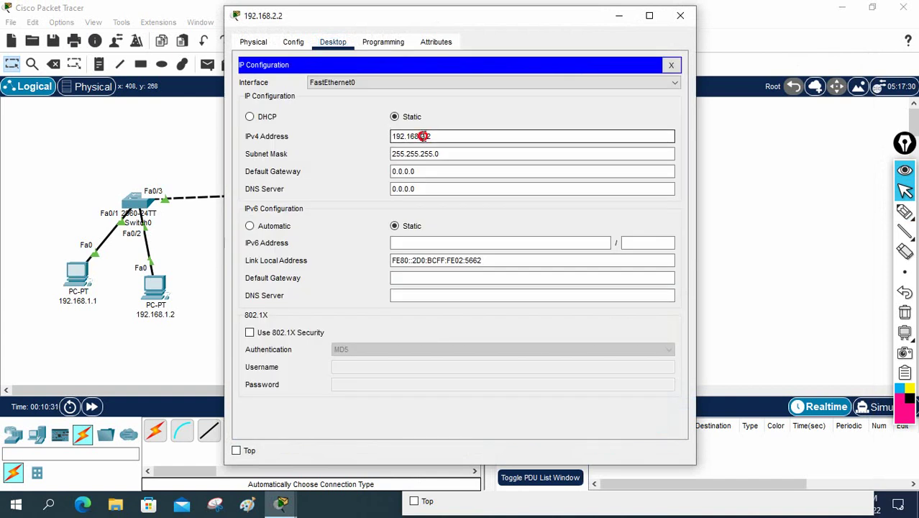
click(432, 138)
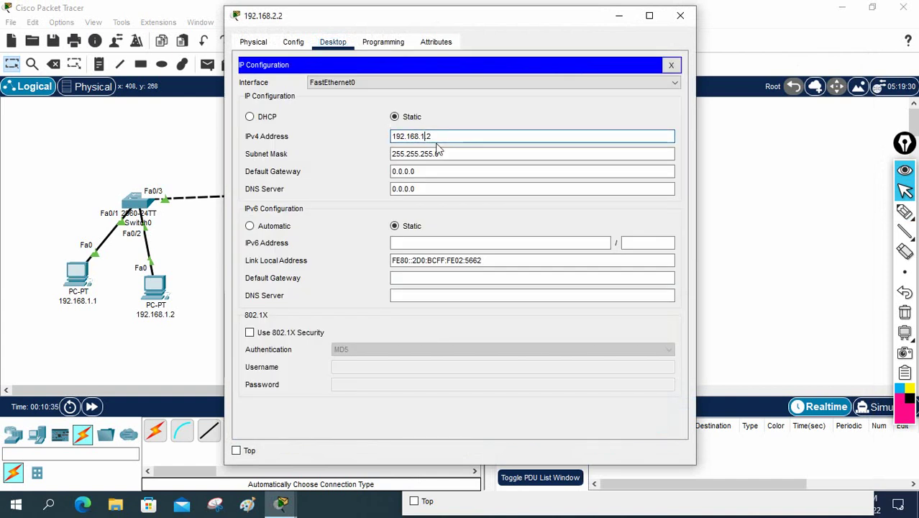
key(Right)
text(3)
key(Tab)
key(ctrl+a)
key(ctrl+c)
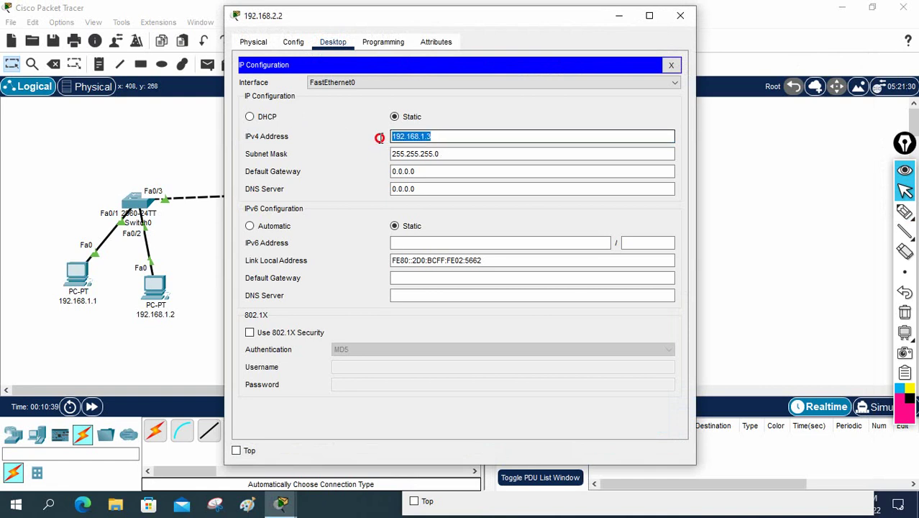
Relabel the 192.168.2.2 PC as 192.168.1.3
click(681, 17)
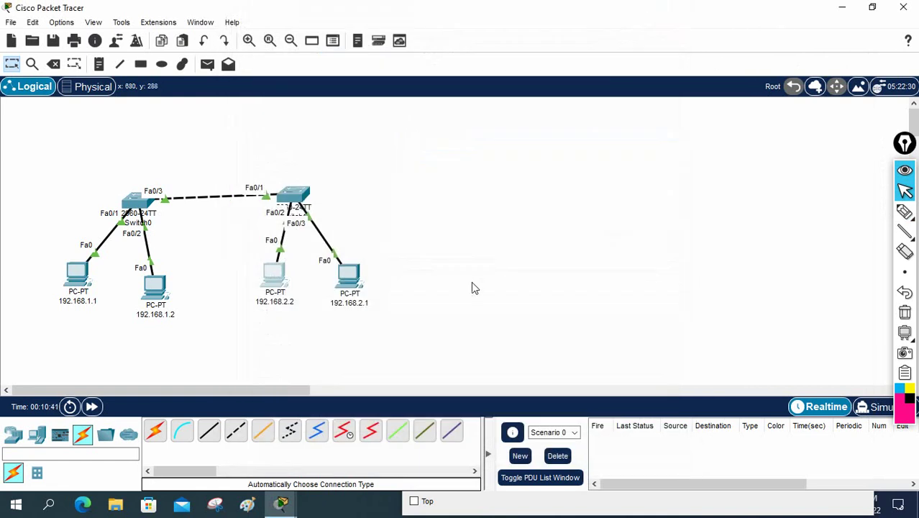
double_click(281, 303)
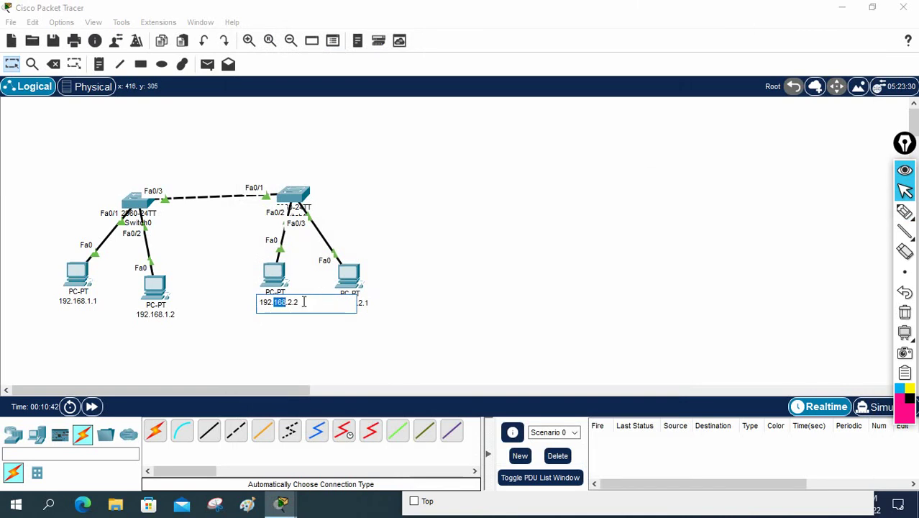
click(288, 302)
key(ctrl+a)
text(192.168.1.3)
click(393, 333)
Relabel the 192.168.2.1 PC as 192.168.1.4
click(346, 303)
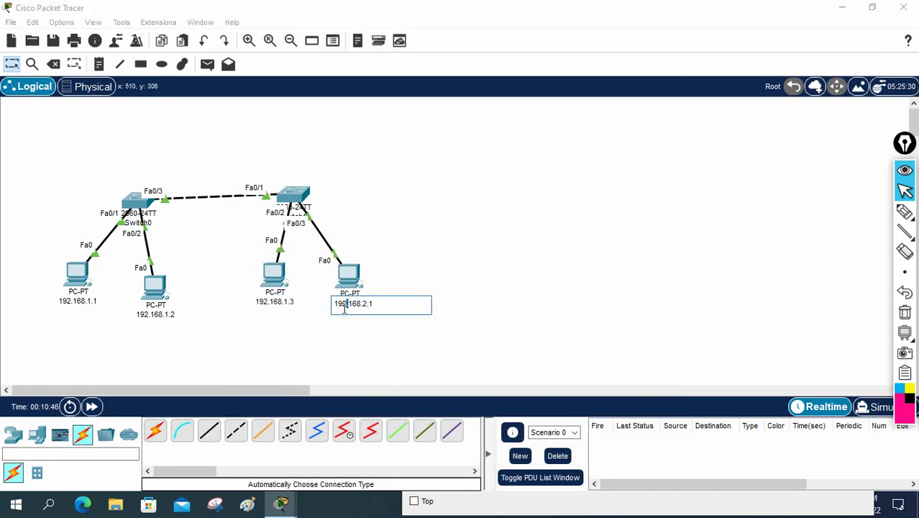
key(ctrl+a)
key(ctrl+v)
text(4)
key(ctrl+a)
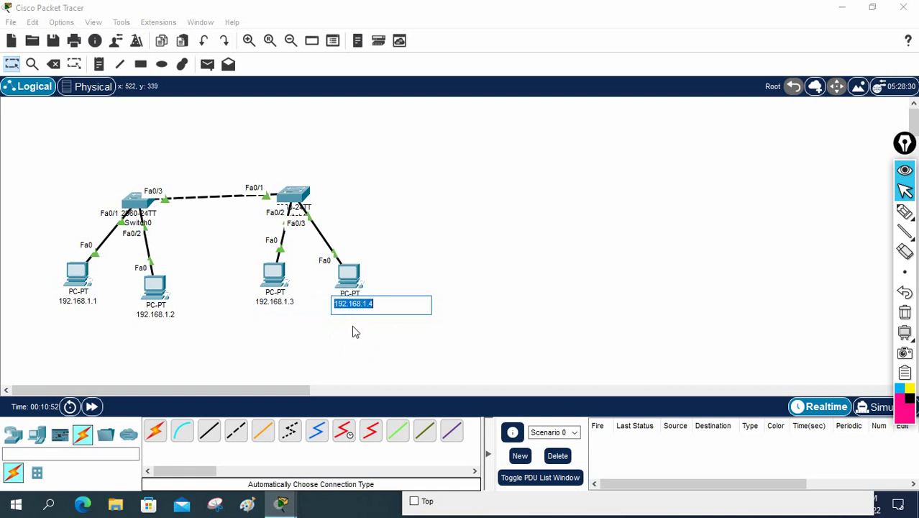
click(351, 330)
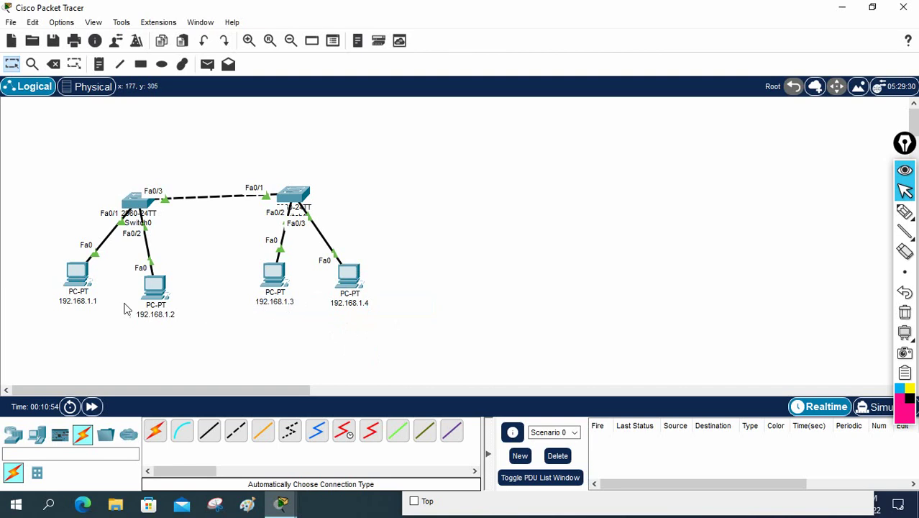
Set the 192.168.1.4 PC's IPv4 address to 192.168.1.4
click(77, 281)
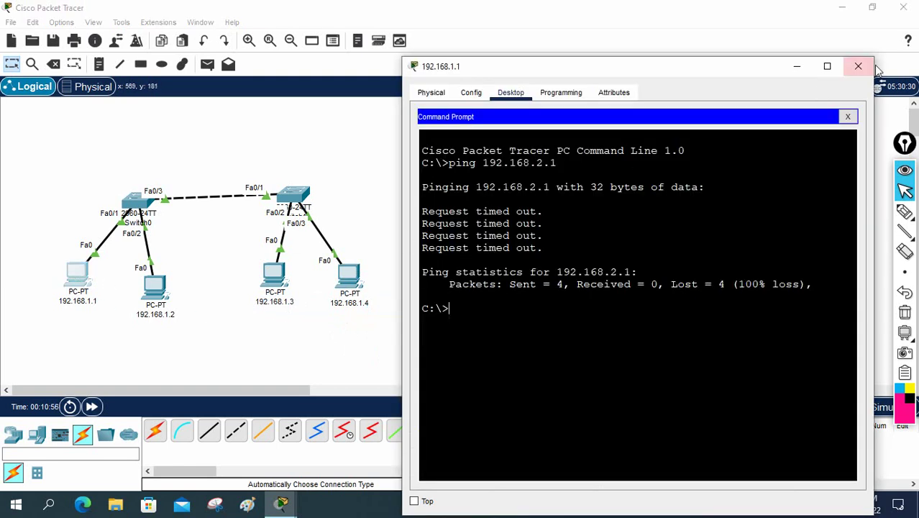
click(858, 66)
click(354, 277)
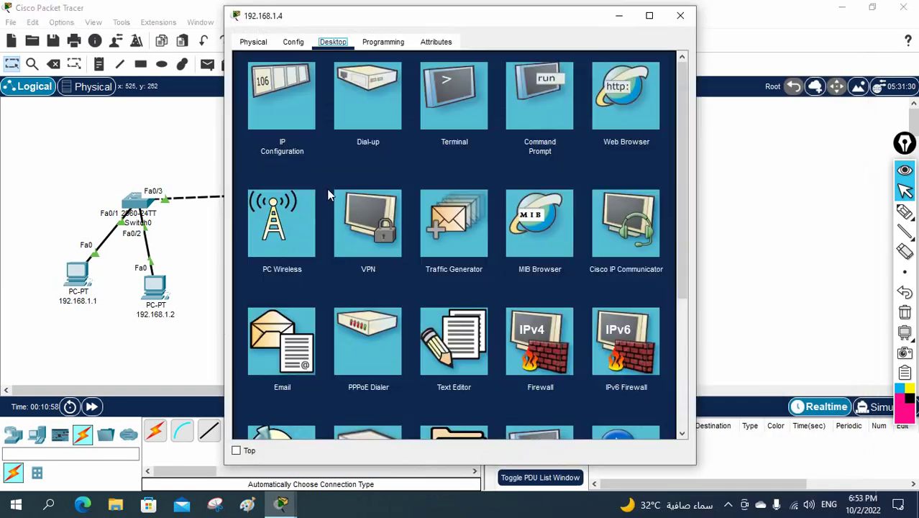
click(284, 125)
click(437, 136)
key(BackSpace)
key(BackSpace)
key(BackSpace)
text(2.1)
drag(439, 136, 359, 138)
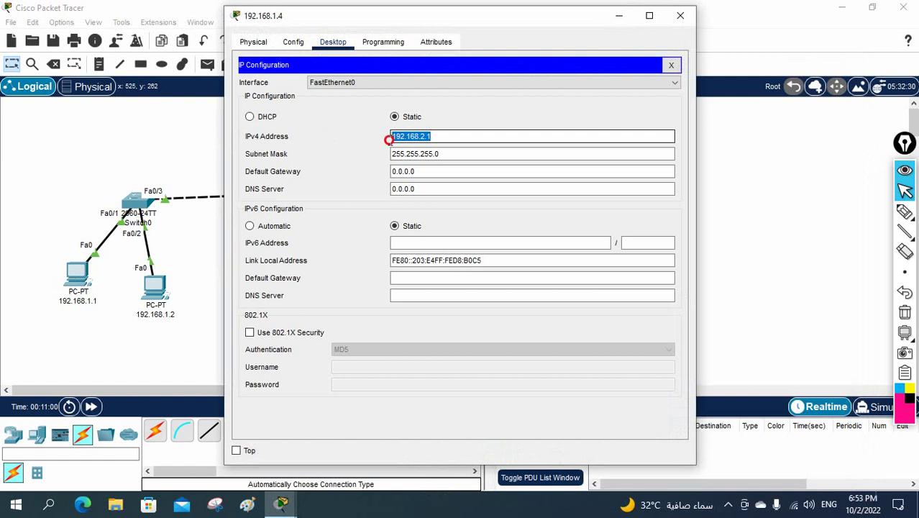
text(192.168.1.4)
click(671, 65)
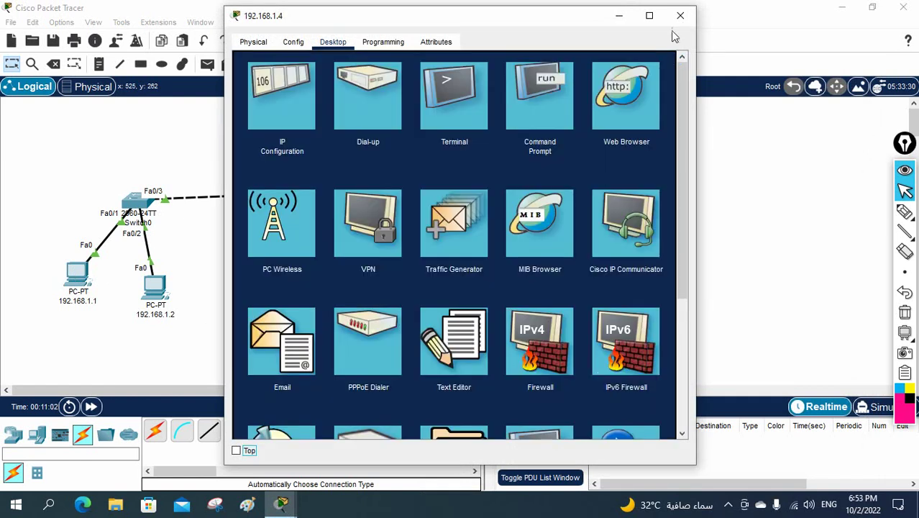
click(681, 15)
Reopen PC 192.168.1.1's command prompt beside the topology
click(77, 273)
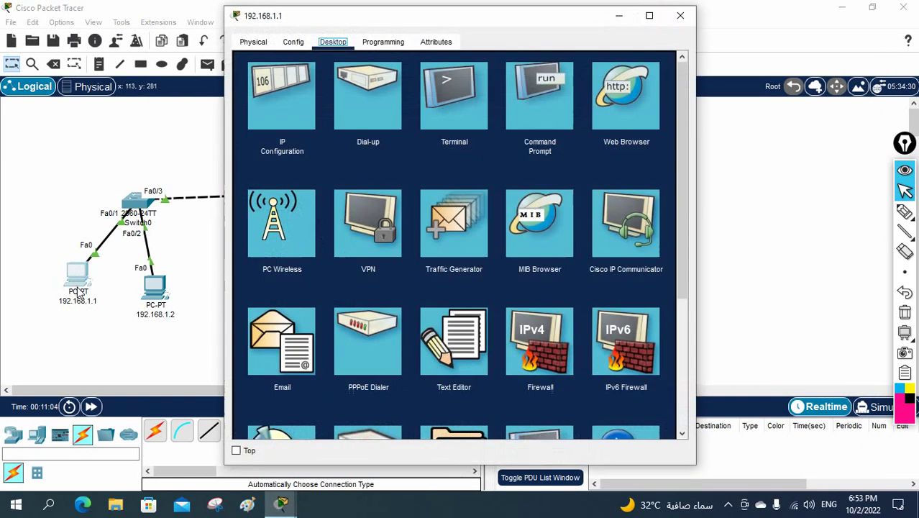
click(541, 89)
drag(550, 17, 727, 12)
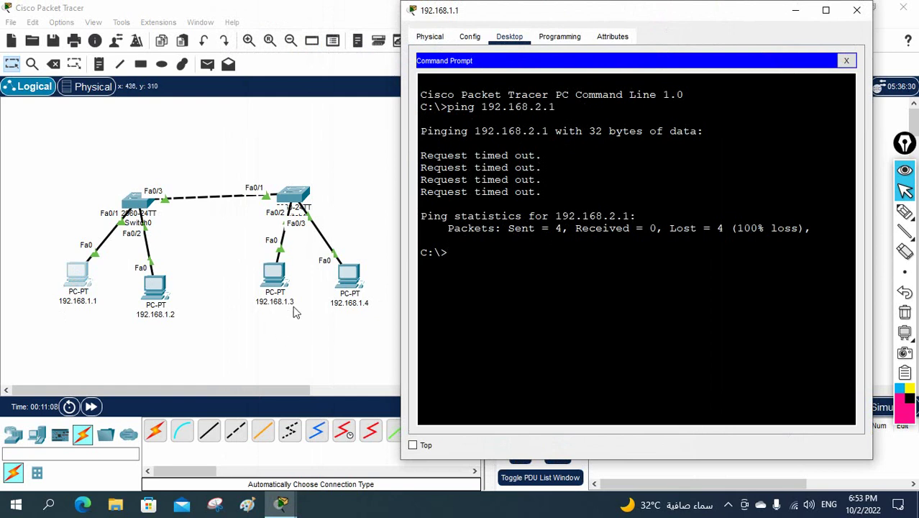
Ping 192.168.1.3 by editing the previous command, then underline the replies and the 192.168.1.1 label
key(Up)
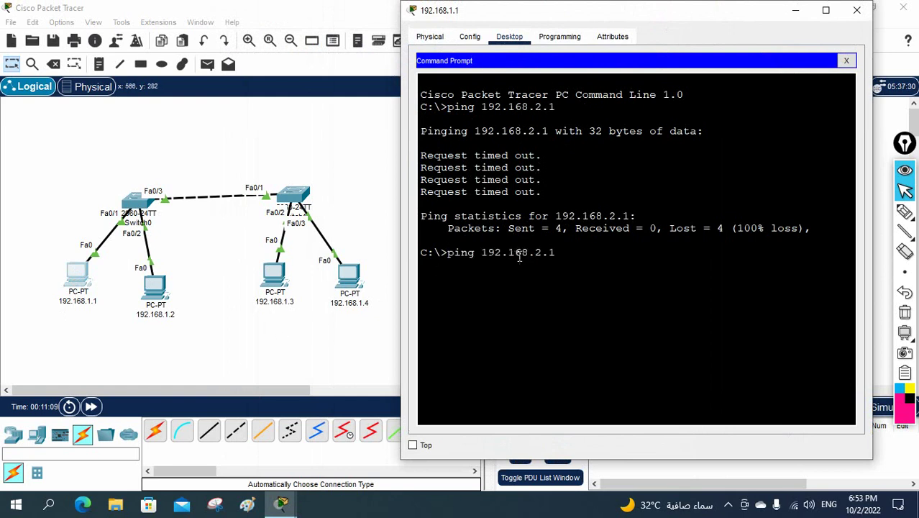
key(BackSpace)
key(BackSpace)
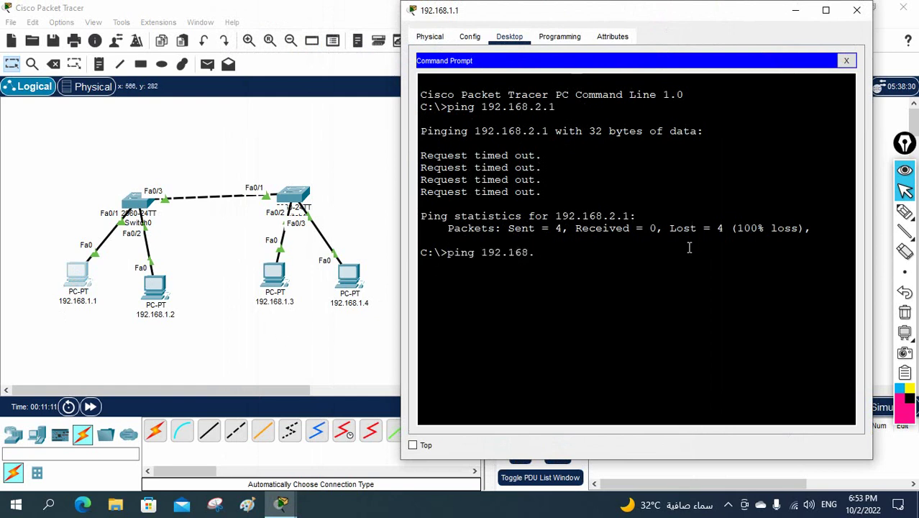
text(1.3)
key(Return)
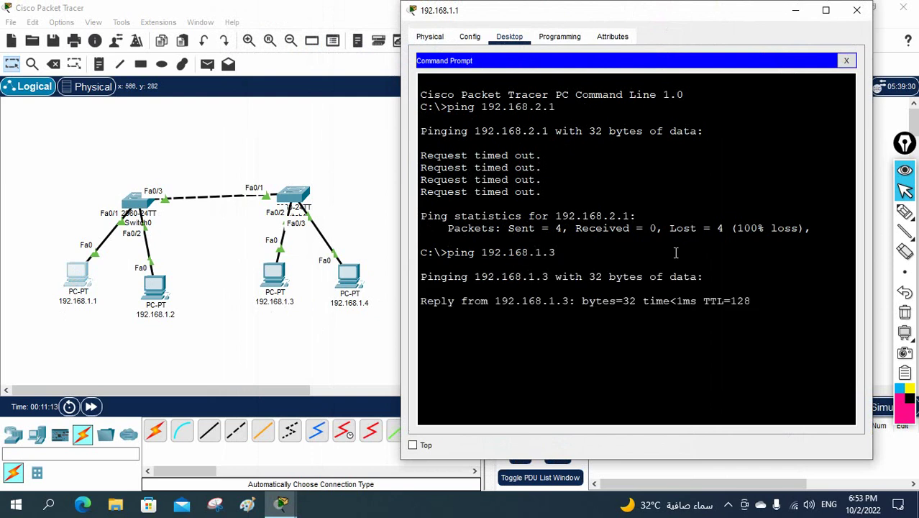
click(905, 211)
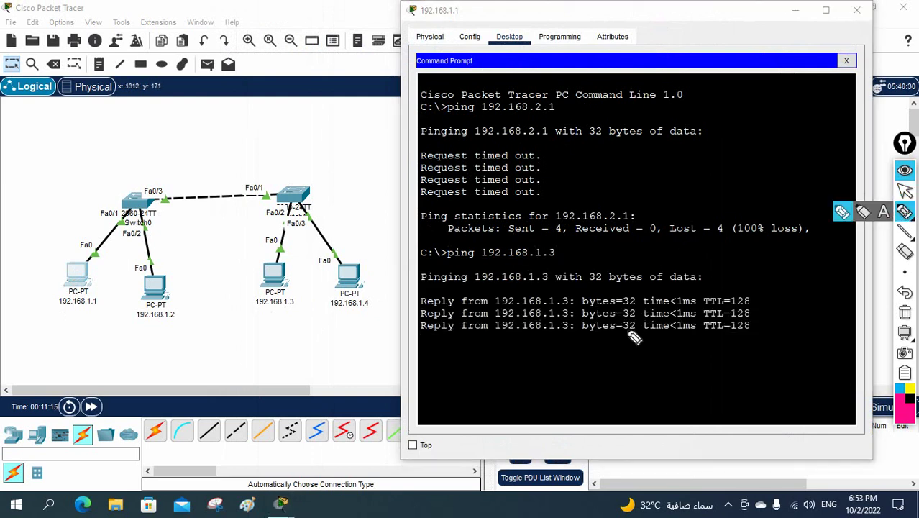
drag(598, 336, 731, 320)
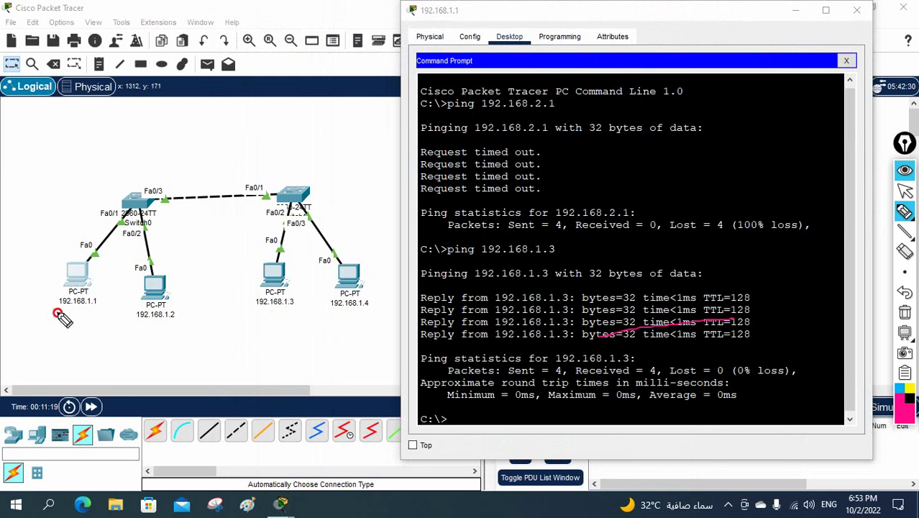
drag(57, 314, 99, 314)
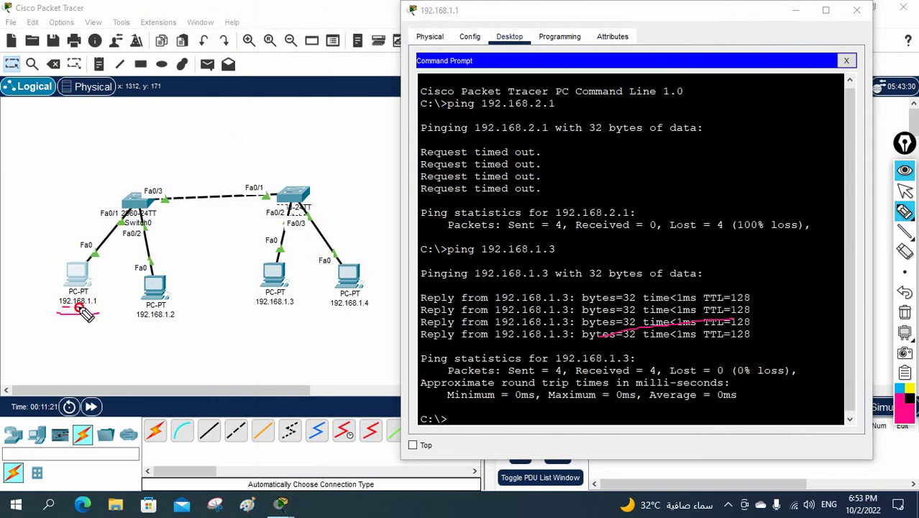
Underline the 192.168.1.3 label and handwrite 192.168.1.1/24 above the diagram
drag(258, 311, 291, 310)
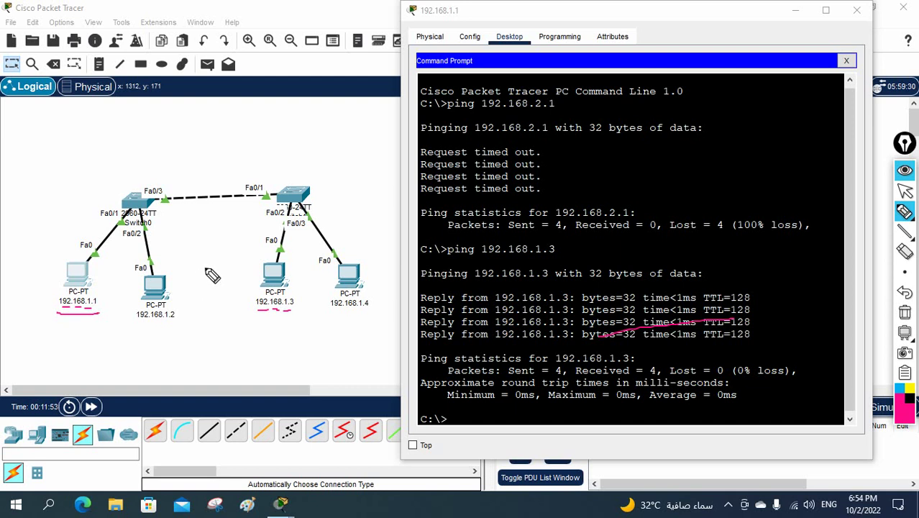
mouse_move(64, 151)
mouse_down()
mouse_move(85, 129)
mouse_move(99, 146)
mouse_move(101, 135)
mouse_move(116, 140)
mouse_move(129, 115)
mouse_move(170, 123)
mouse_move(175, 102)
mouse_move(185, 127)
mouse_move(179, 94)
mouse_move(205, 136)
mouse_move(225, 126)
mouse_move(236, 139)
mouse_move(71, 165)
mouse_move(168, 134)
mouse_up()
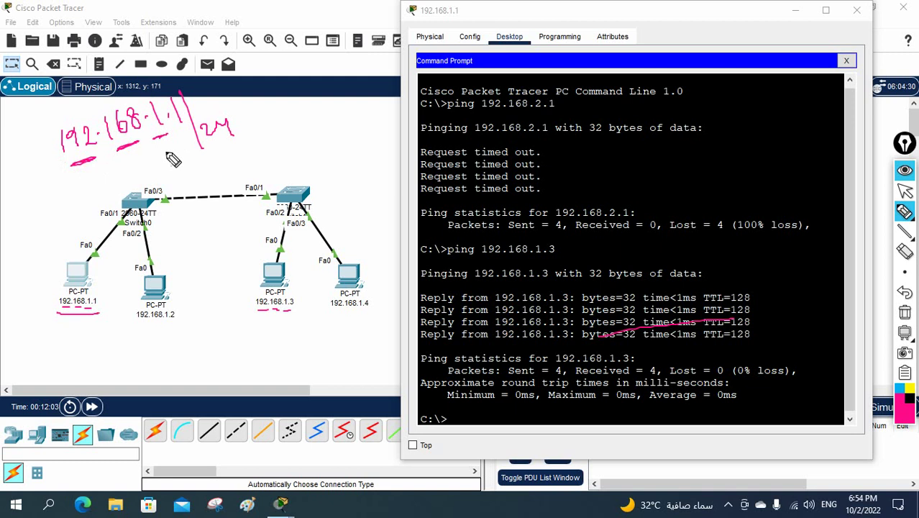